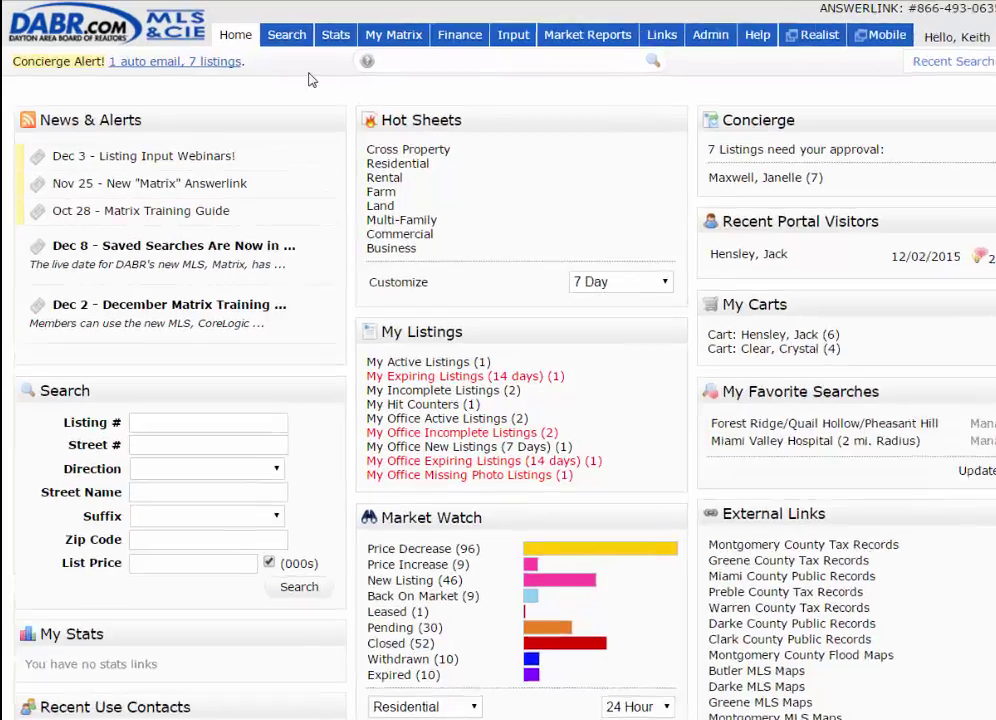
- Open the Cross Property search form from the Search menu
click(270, 33)
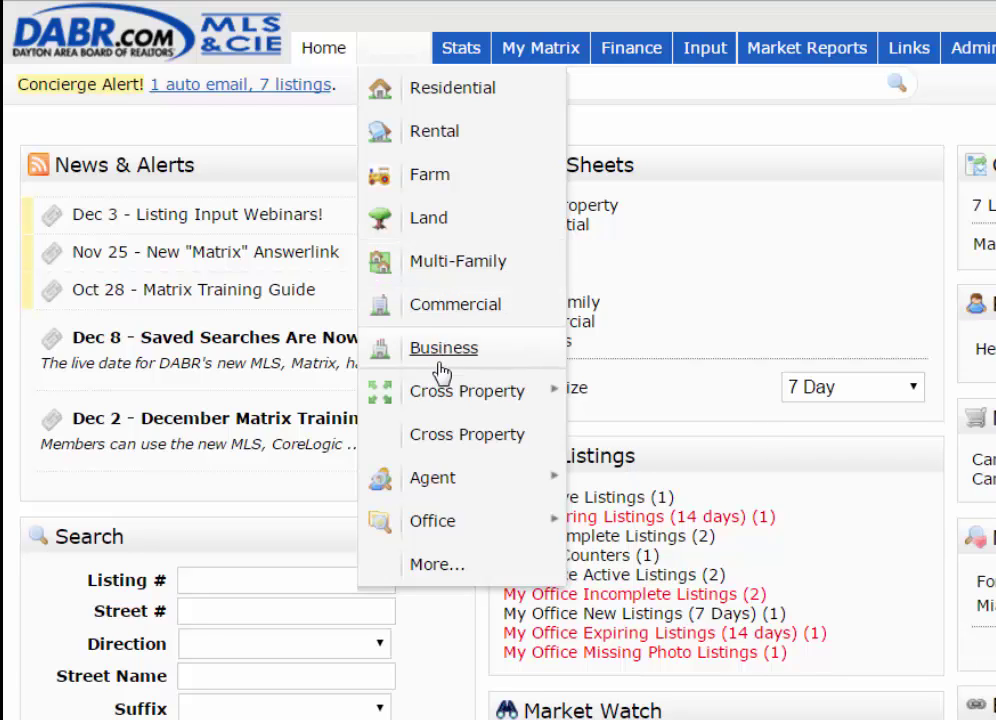
mouse_move(450, 410)
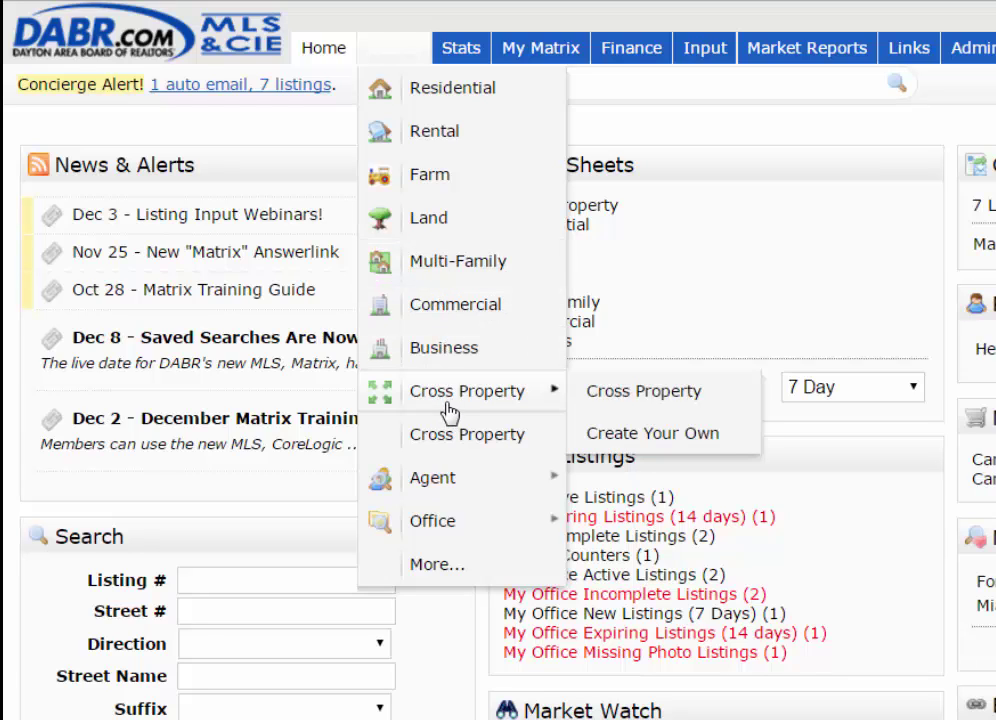
click(612, 396)
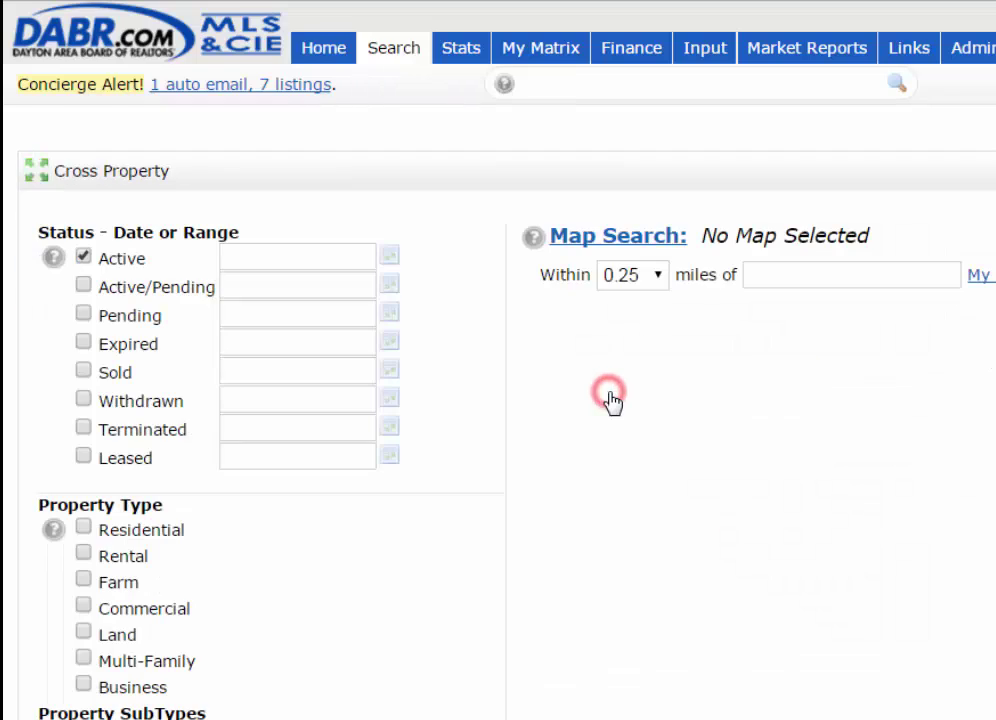
- Tick Residential, Farm and Land as property types
click(83, 527)
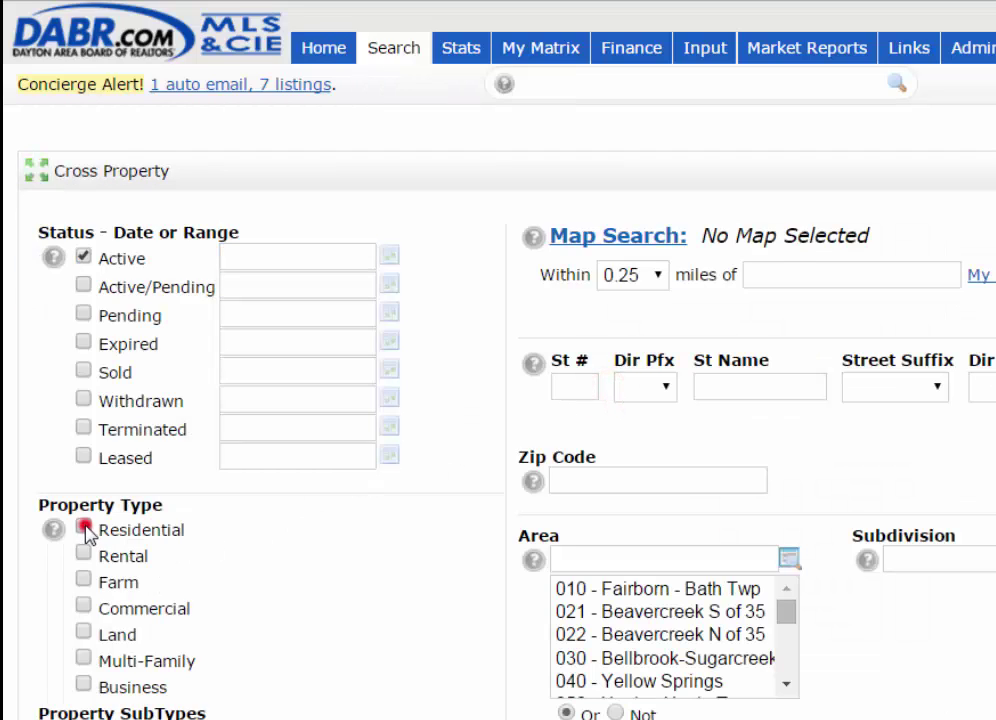
click(83, 579)
click(83, 633)
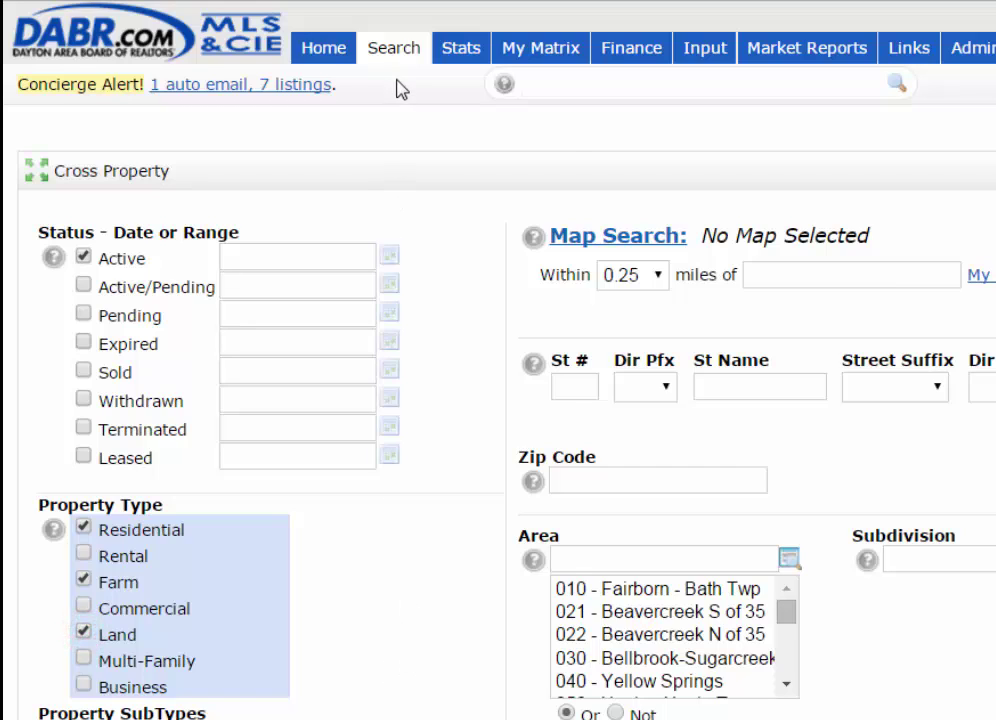
- Open the Residential search and include Sold status
mouse_move(405, 60)
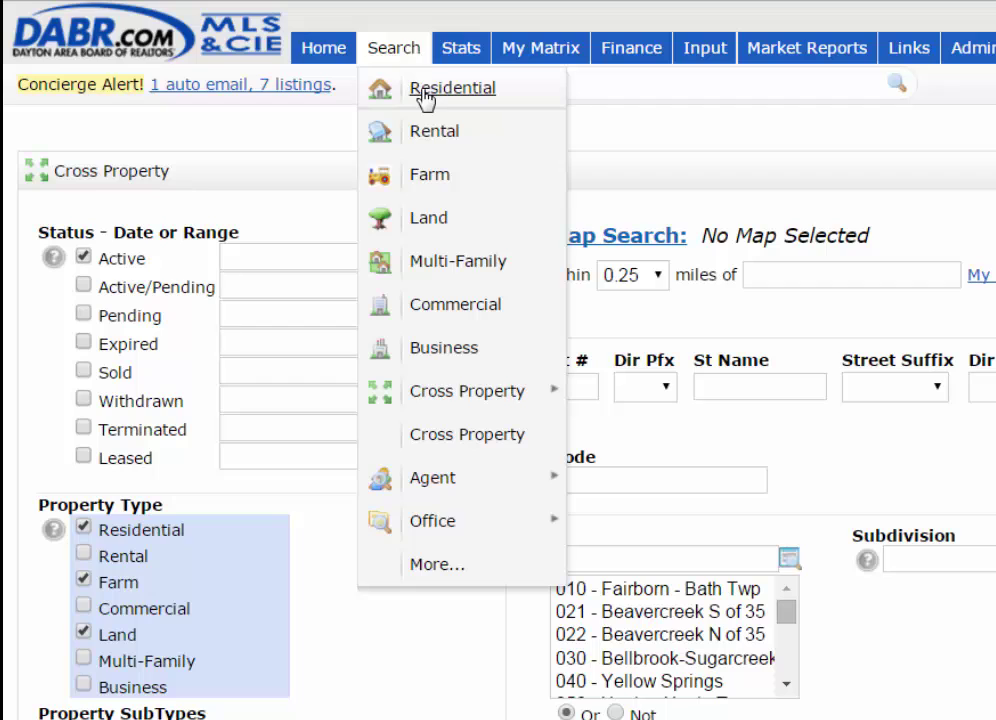
click(422, 92)
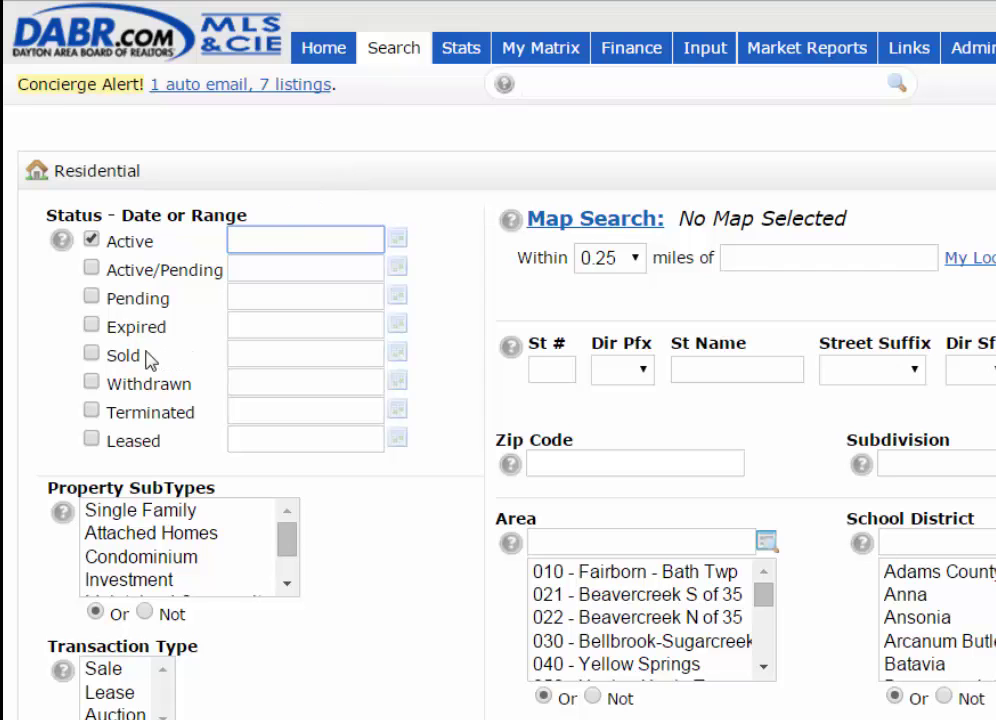
click(91, 354)
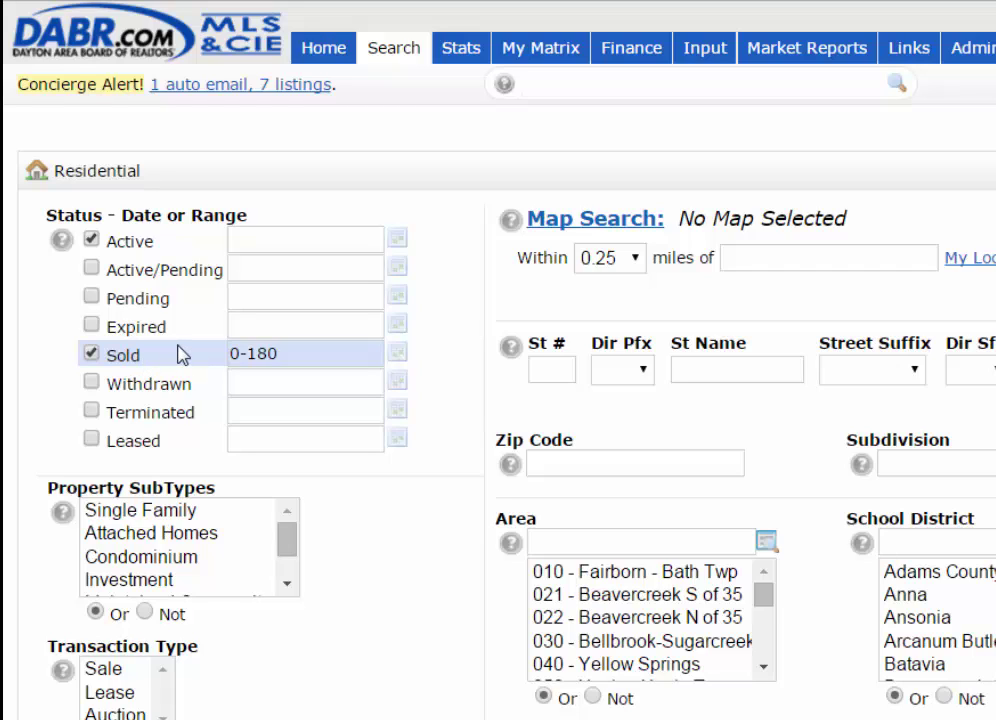
- Change the Sold day range from 0-180 to 0-365
click(278, 352)
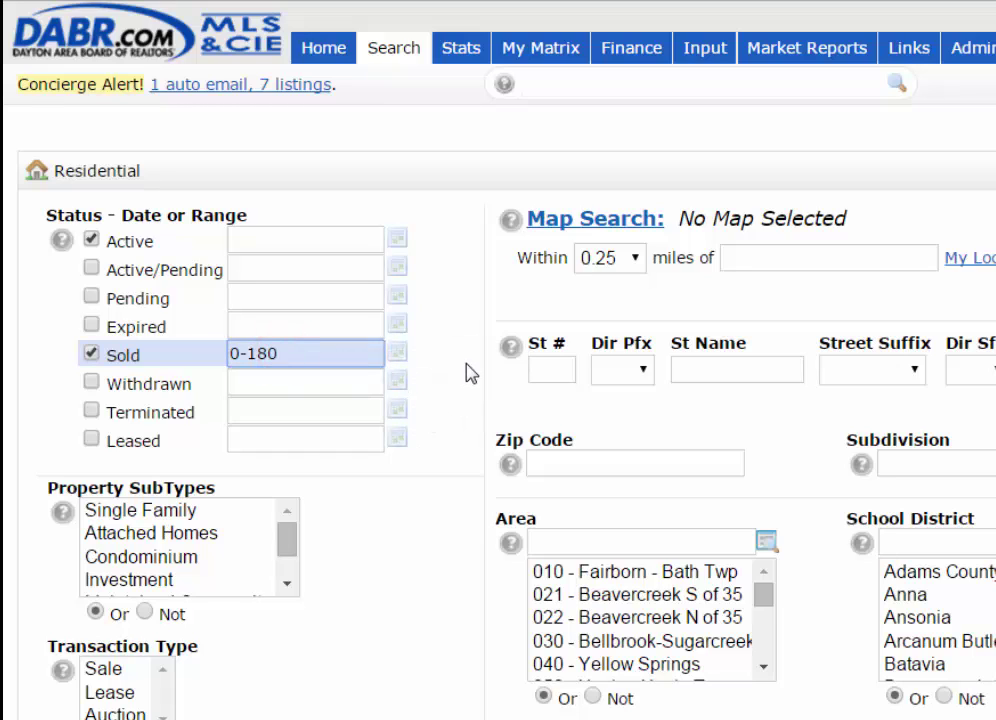
key(BackSpace)
key(BackSpace)
key(BackSpace)
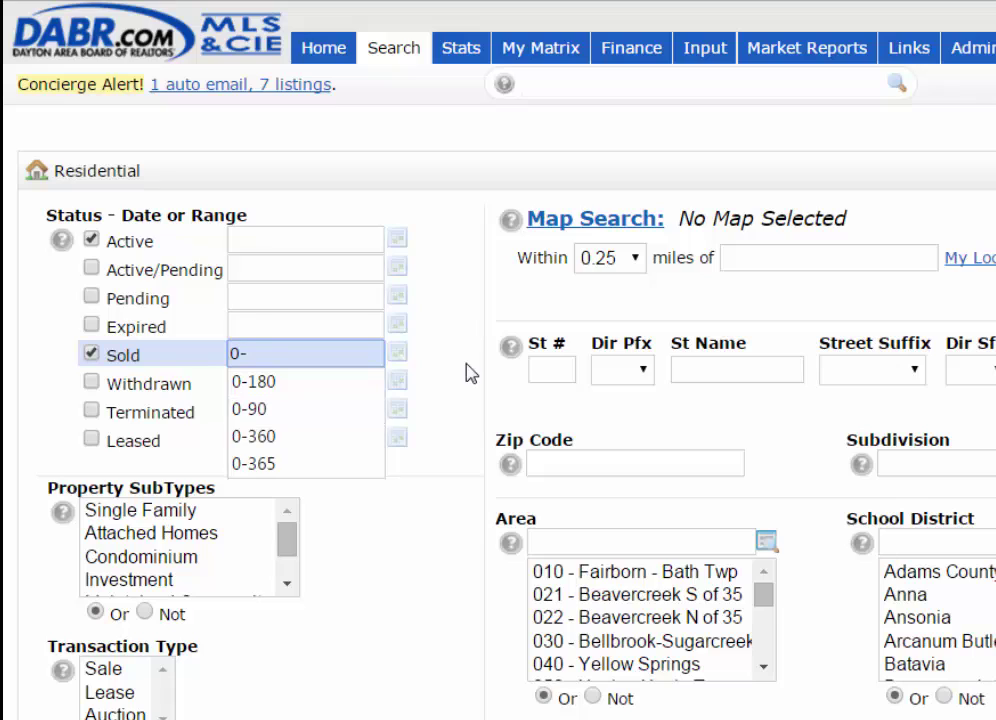
text(90)
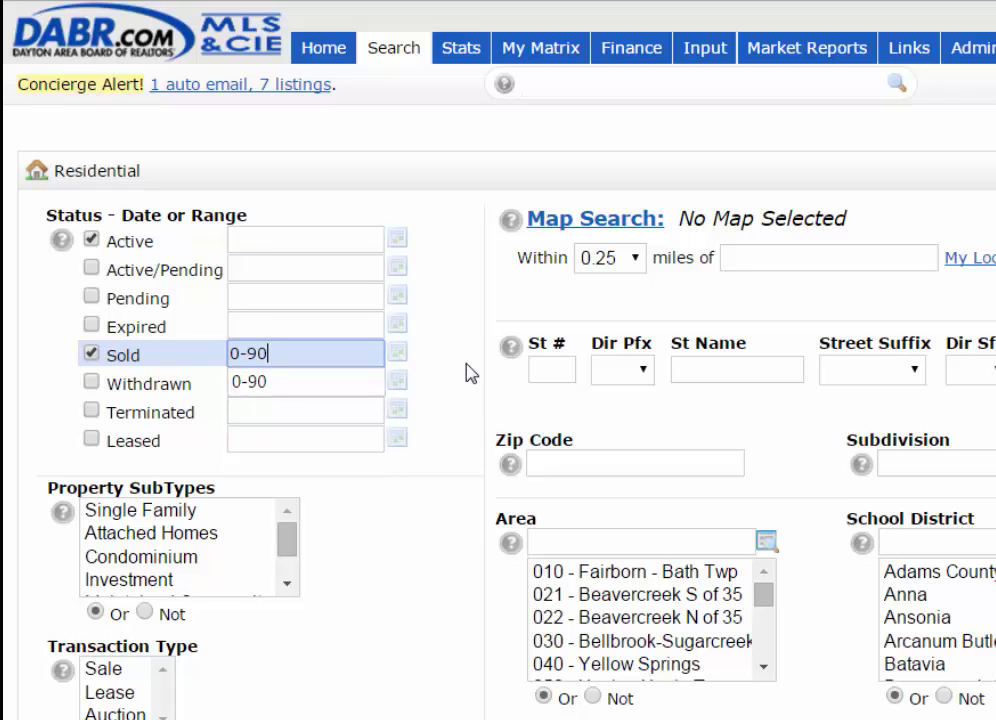
key(BackSpace)
key(BackSpace)
text(365)
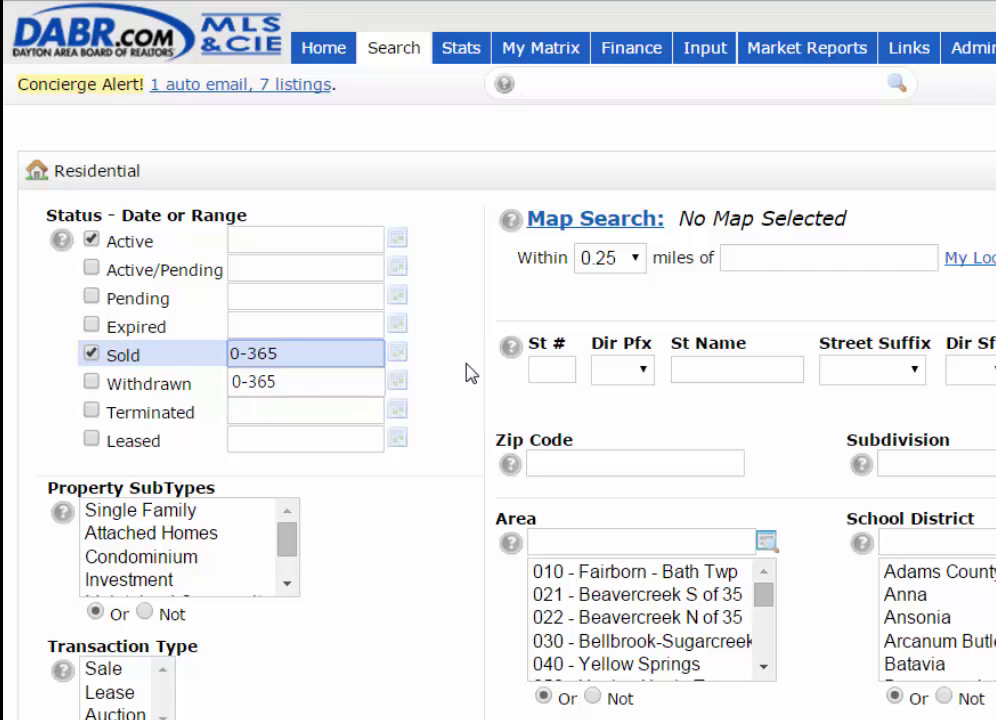
- Browse the Sold date calendar back four months, then close it
click(399, 353)
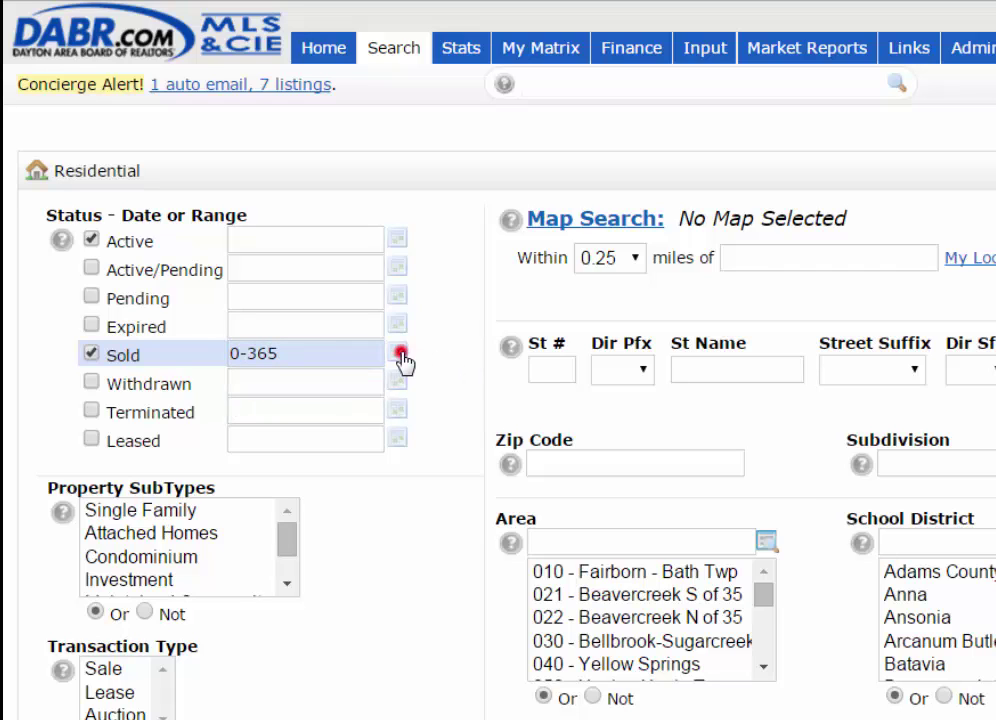
click(266, 405)
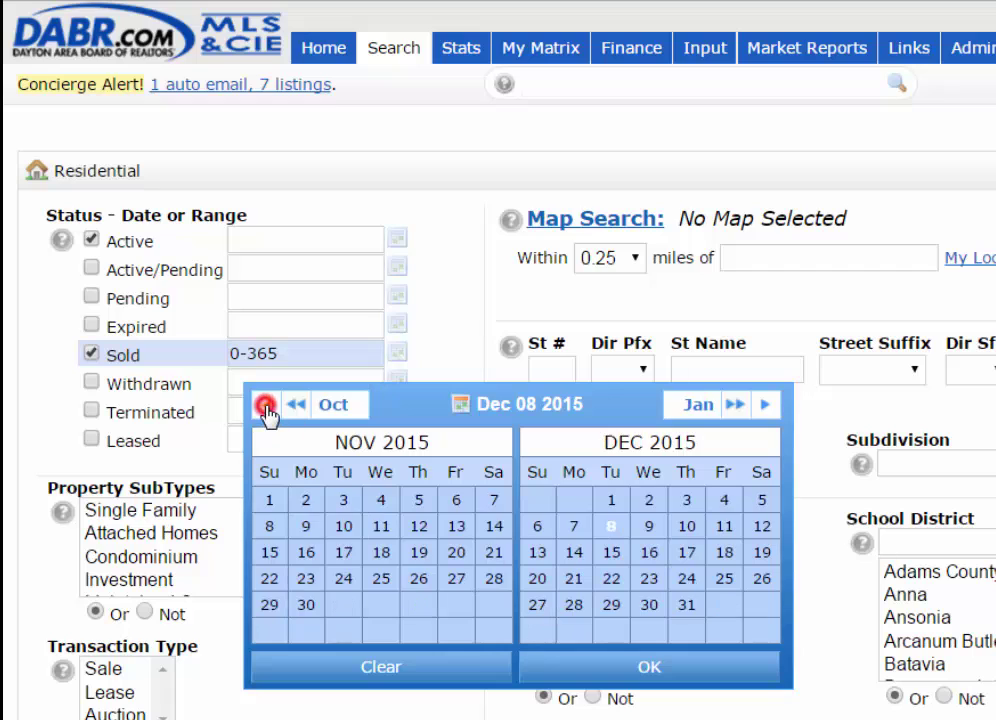
click(266, 405)
click(266, 405)
click(266, 405)
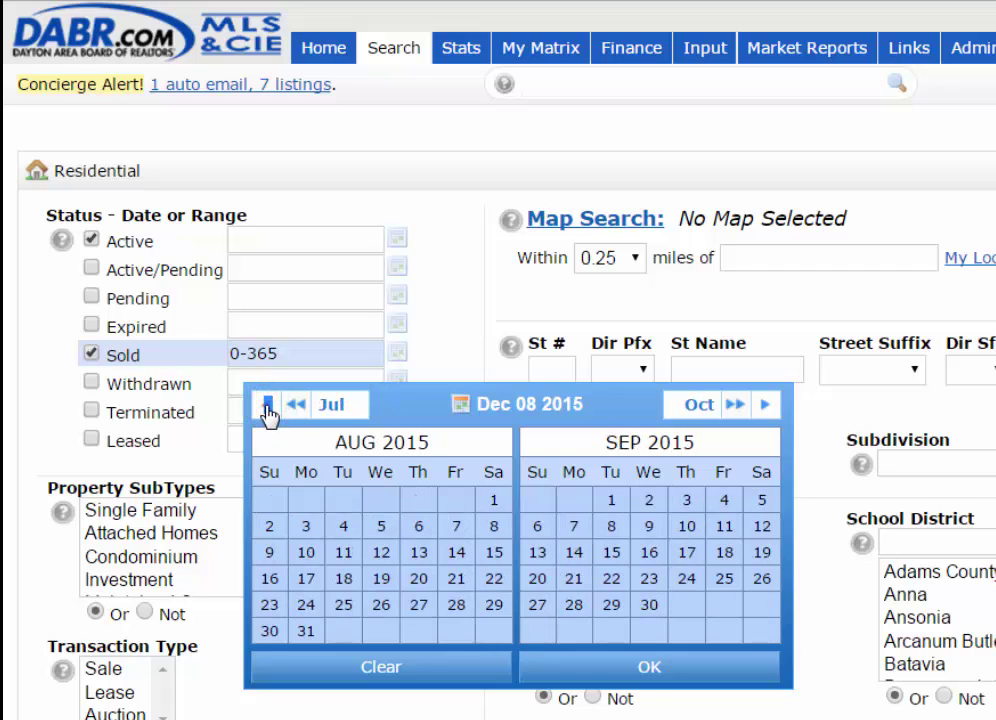
click(621, 667)
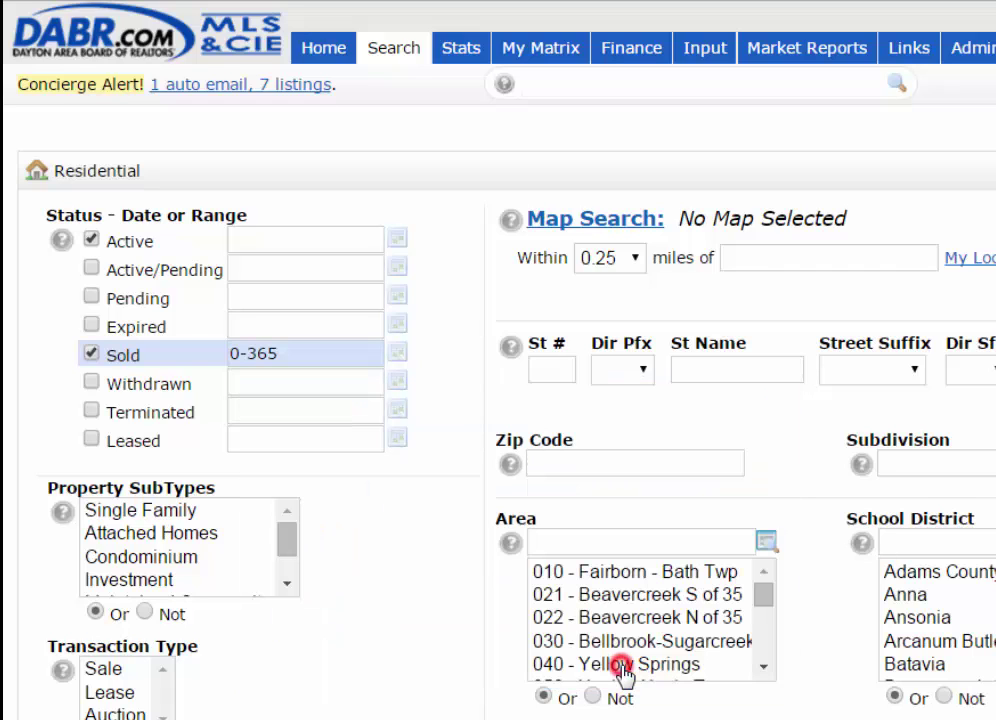
- Replace the Sold range with 1/1/15-12/8/15, then change it to 1/1/15+
click(308, 360)
key(BackSpace)
key(BackSpace)
key(BackSpace)
key(BackSpace)
key(BackSpace)
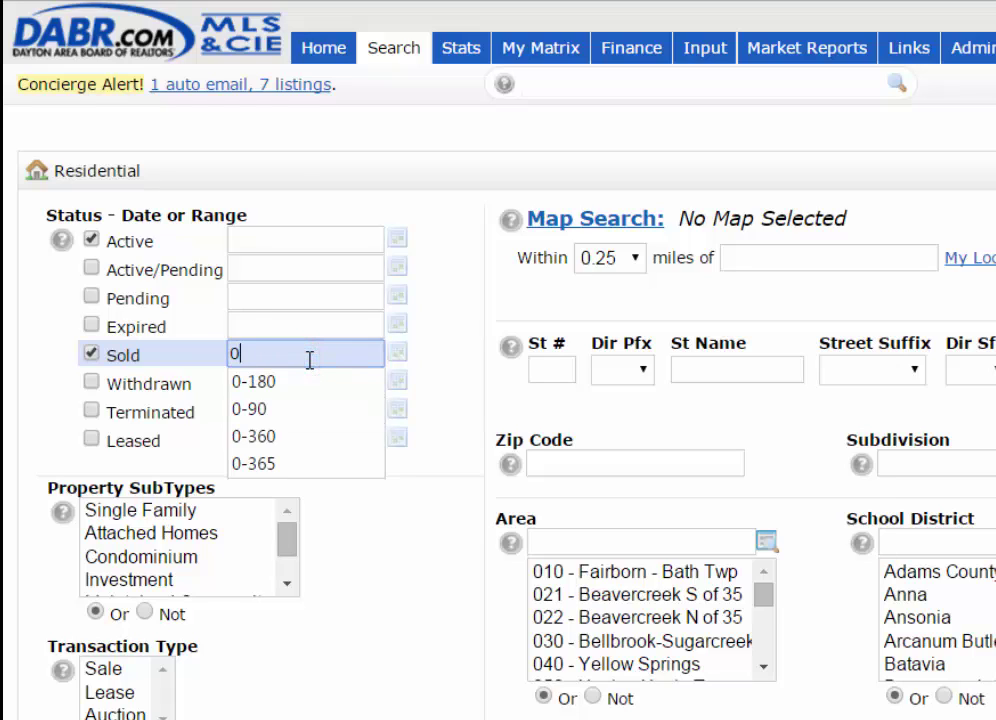
text(1)
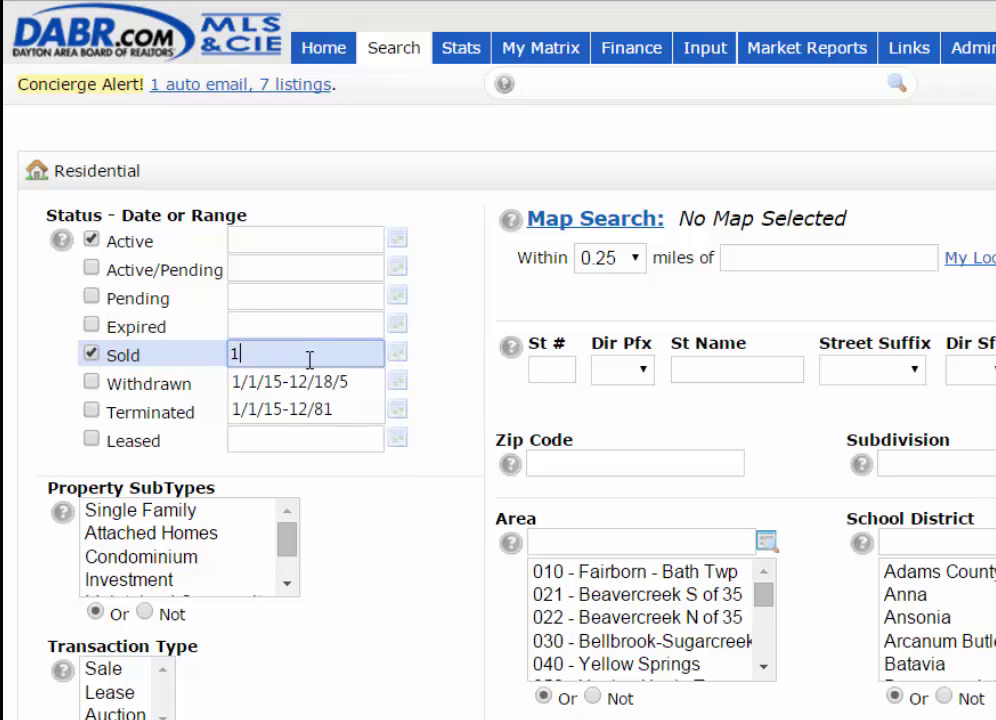
text(/1/15)
click(451, 358)
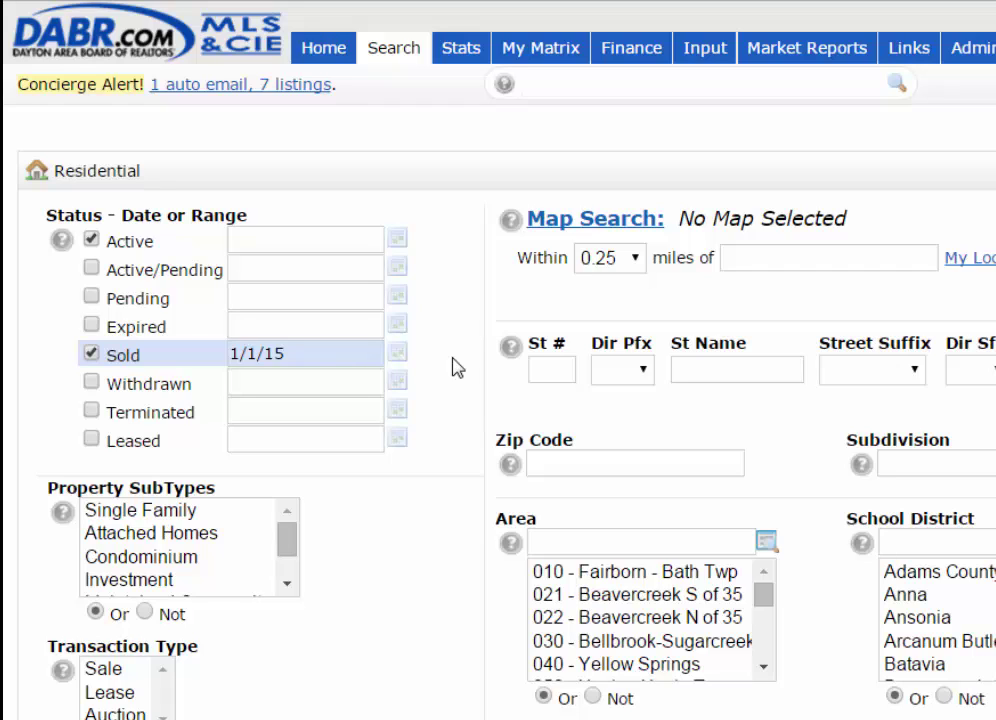
click(327, 353)
text(1/1/15-)
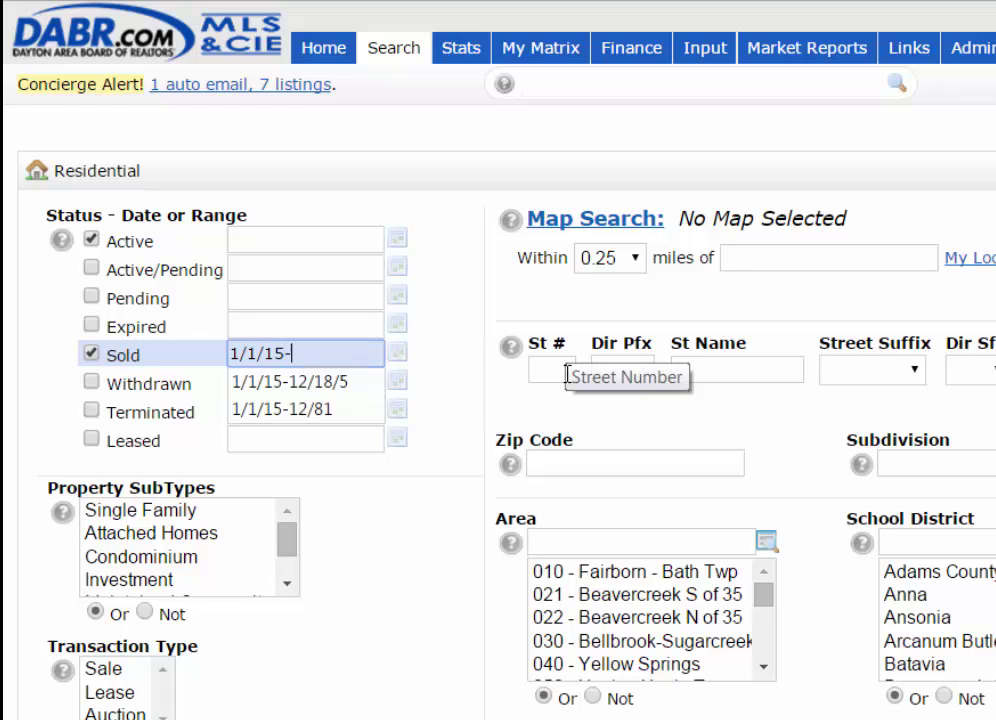
text(12/8/15)
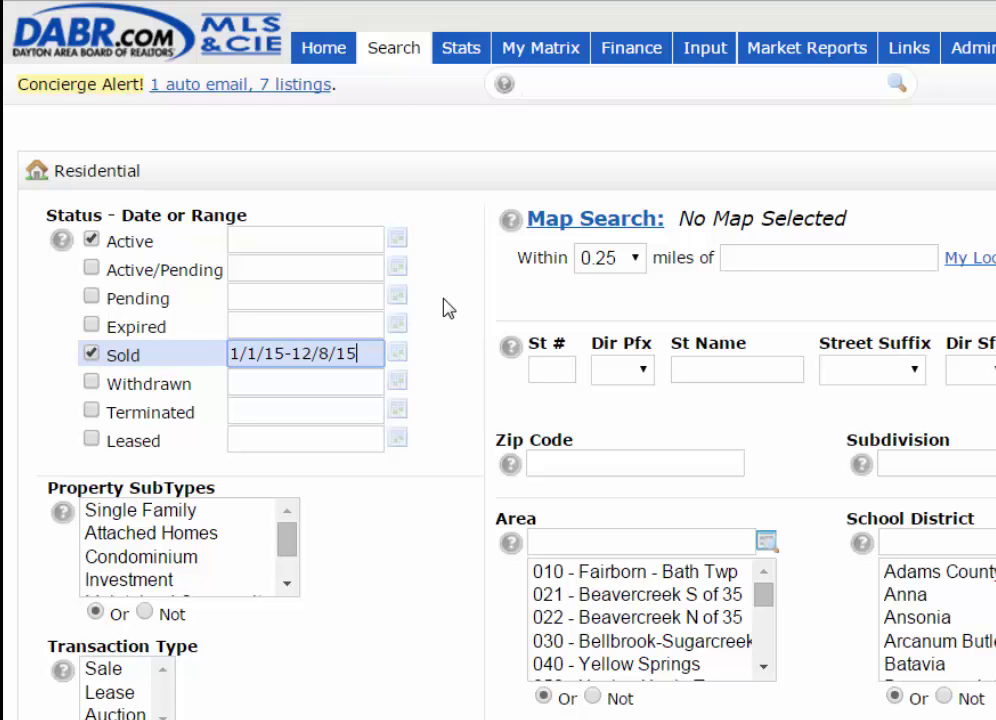
key(BackSpace)
key(BackSpace)
key(BackSpace)
key(BackSpace)
key(BackSpace)
key(BackSpace)
key(BackSpace)
key(BackSpace)
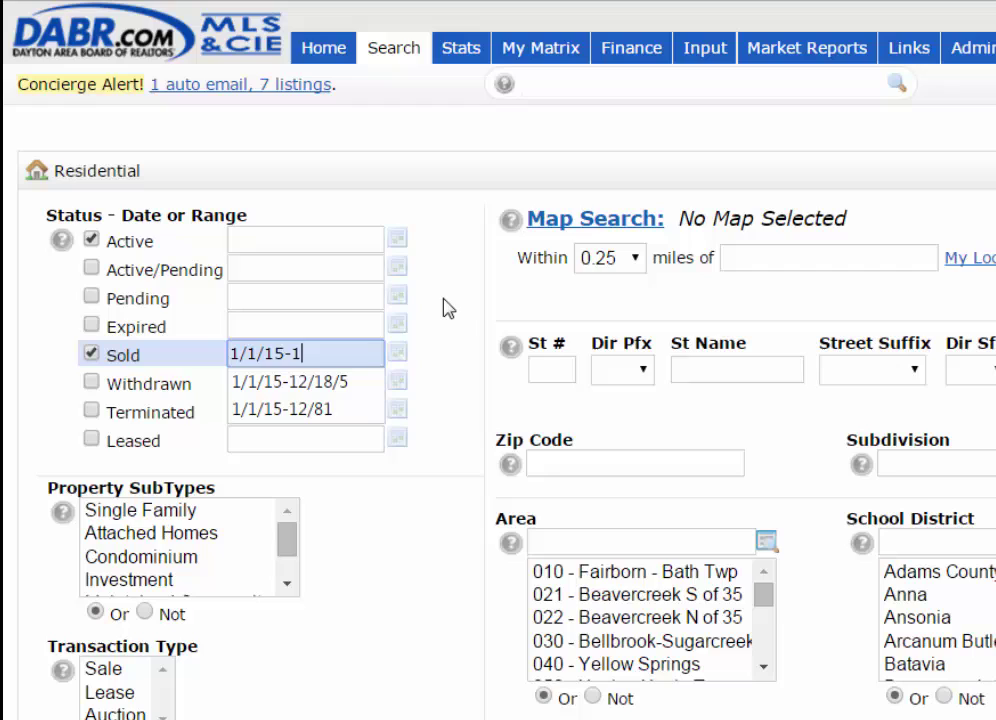
text(+)
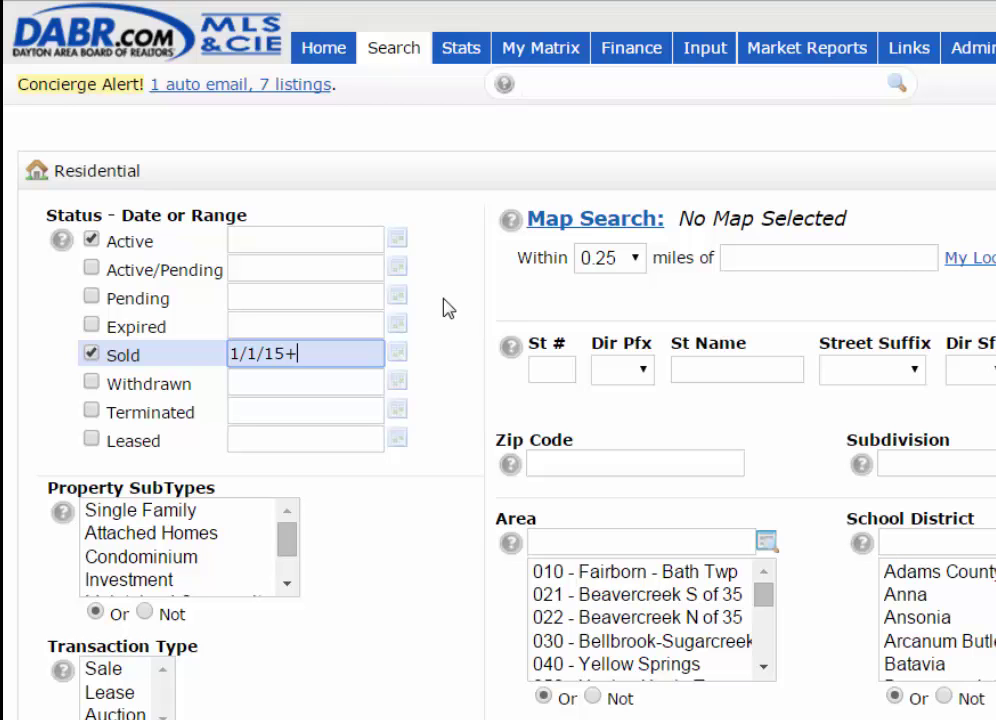
- Set the Price criterion to 125-175 (thousands)
key(BackSpace)
key(BackSpace)
key(BackSpace)
key(BackSpace)
key(BackSpace)
key(BackSpace)
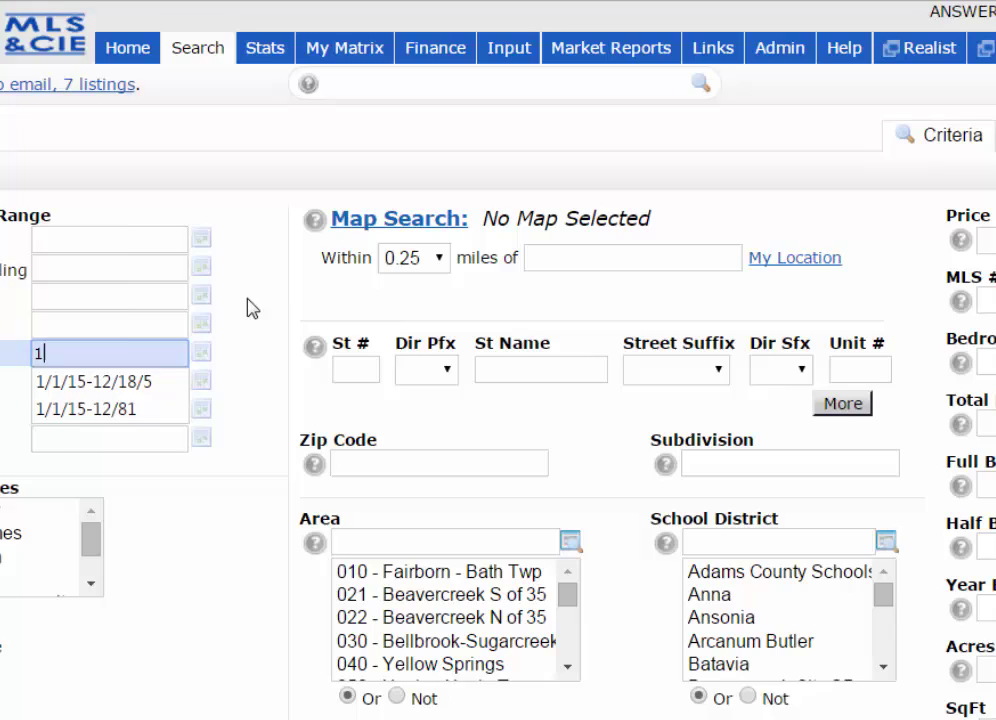
click(740, 237)
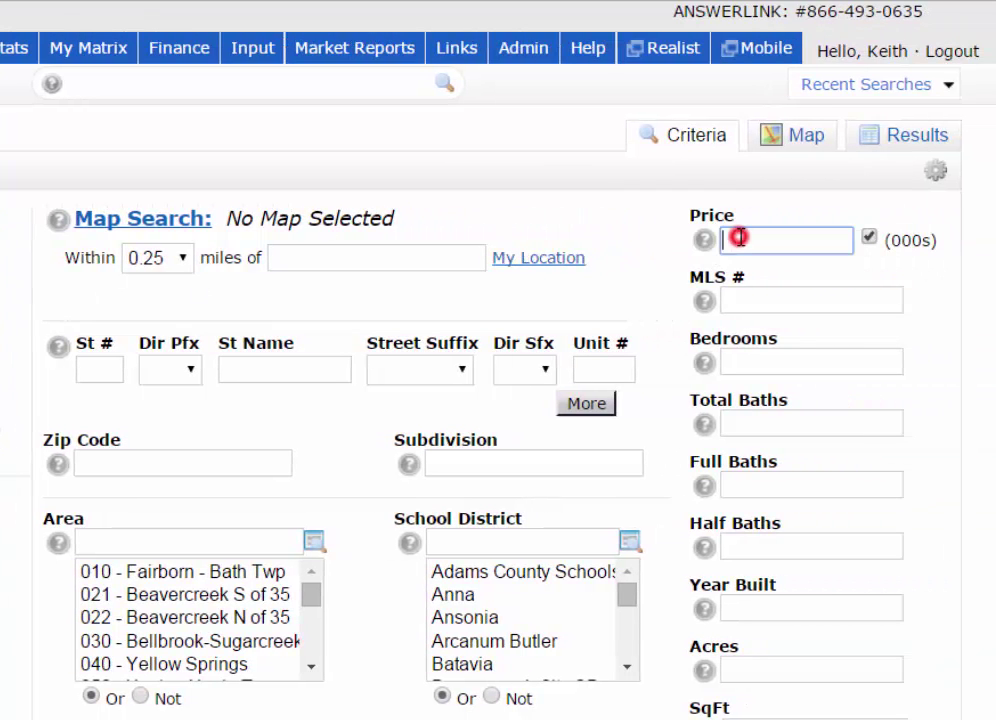
text(125)
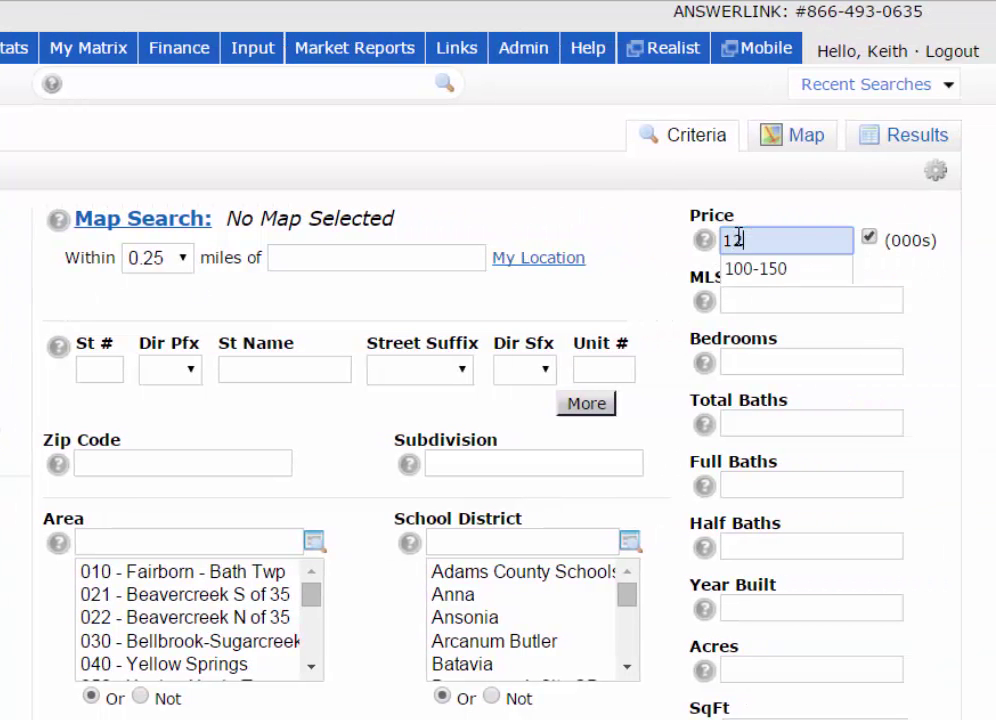
click(781, 178)
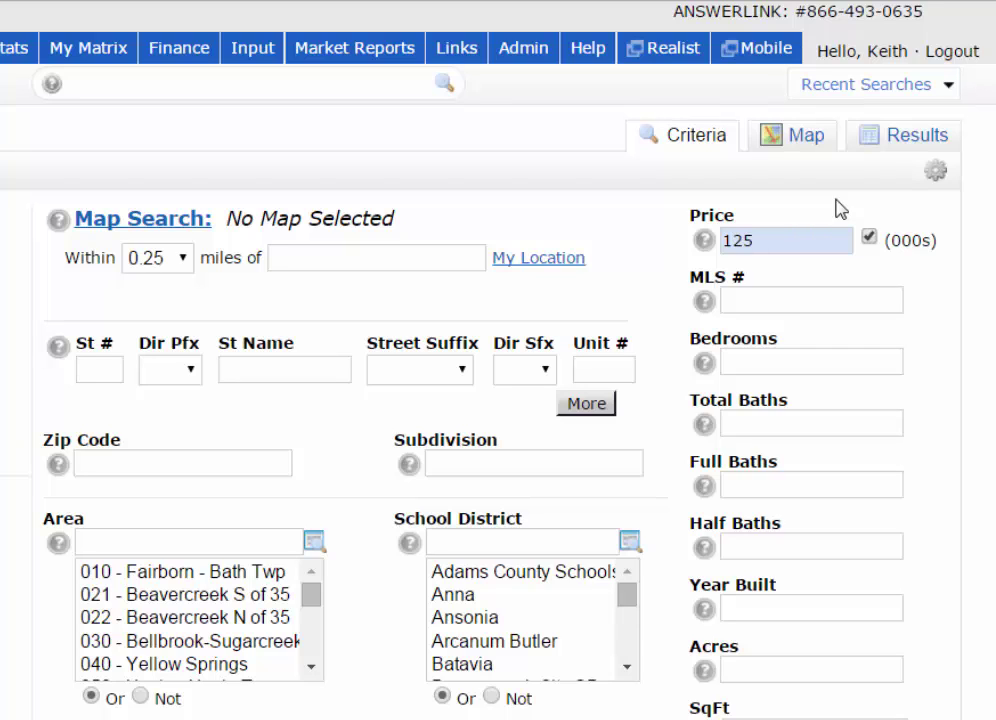
click(780, 236)
text(+)
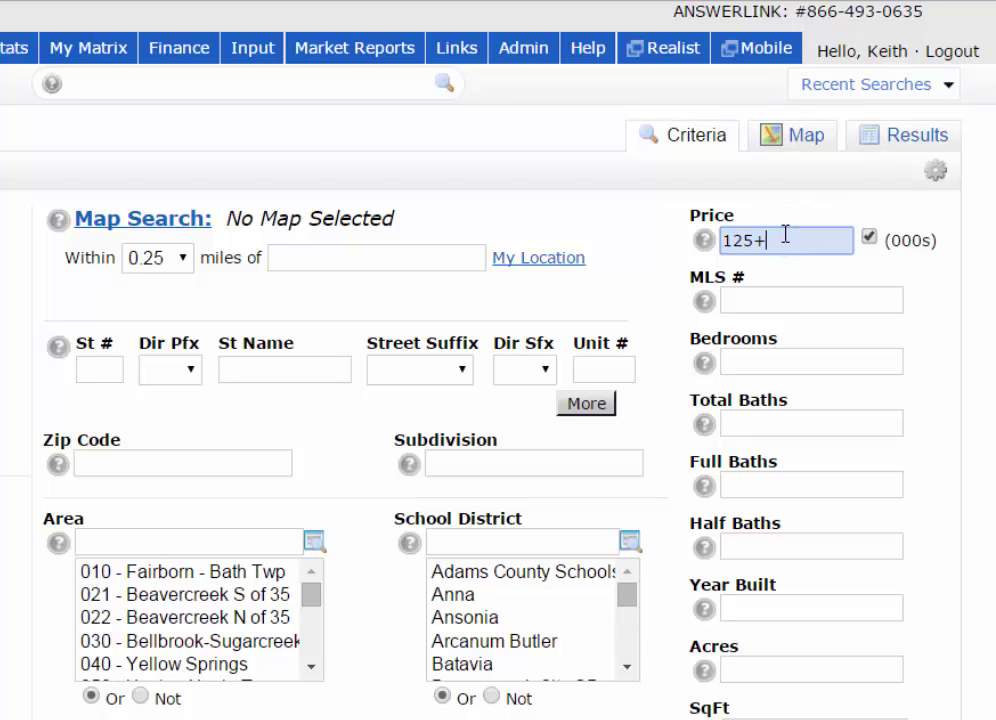
click(779, 207)
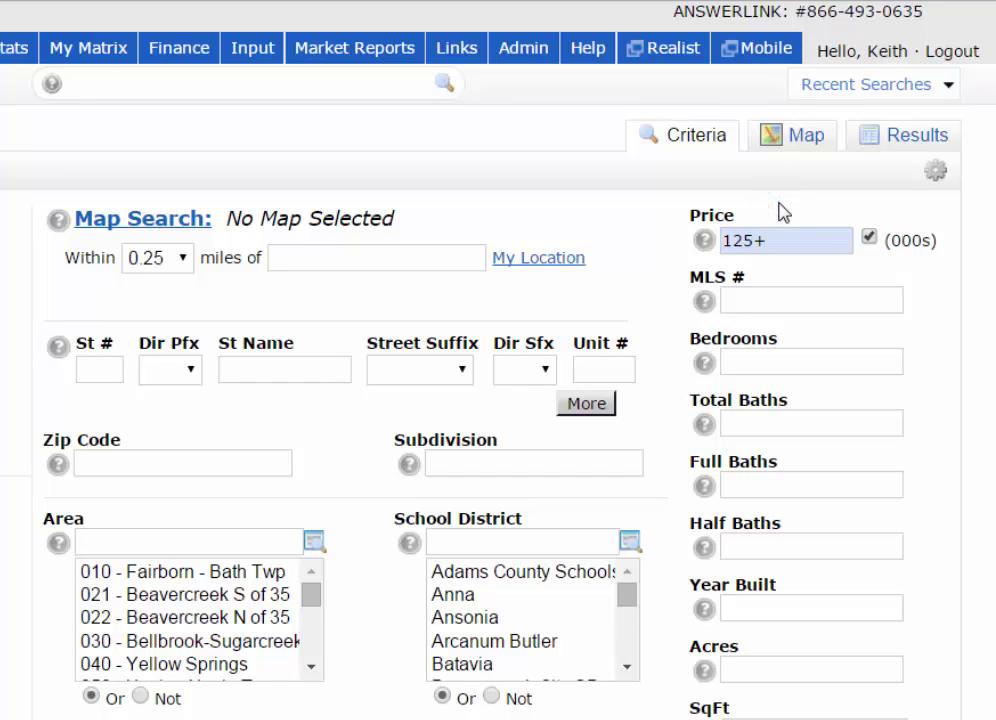
click(770, 233)
key(BackSpace)
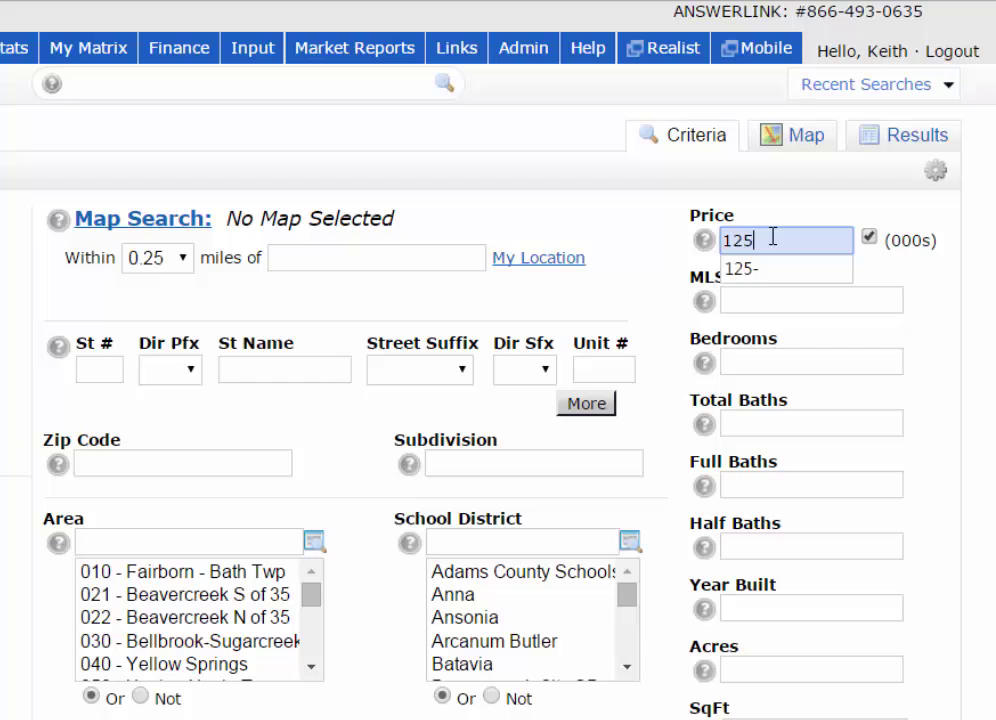
text(-)
click(768, 209)
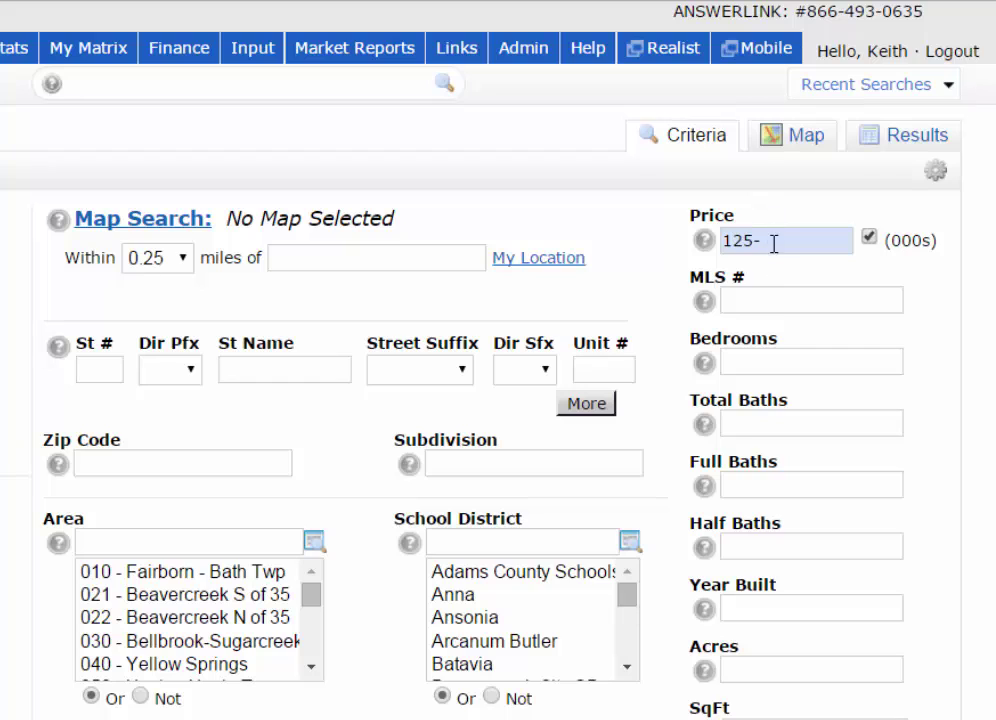
click(774, 240)
text(175)
- Set the Bedrooms criterion to a 3-5 range
click(742, 363)
text(3)
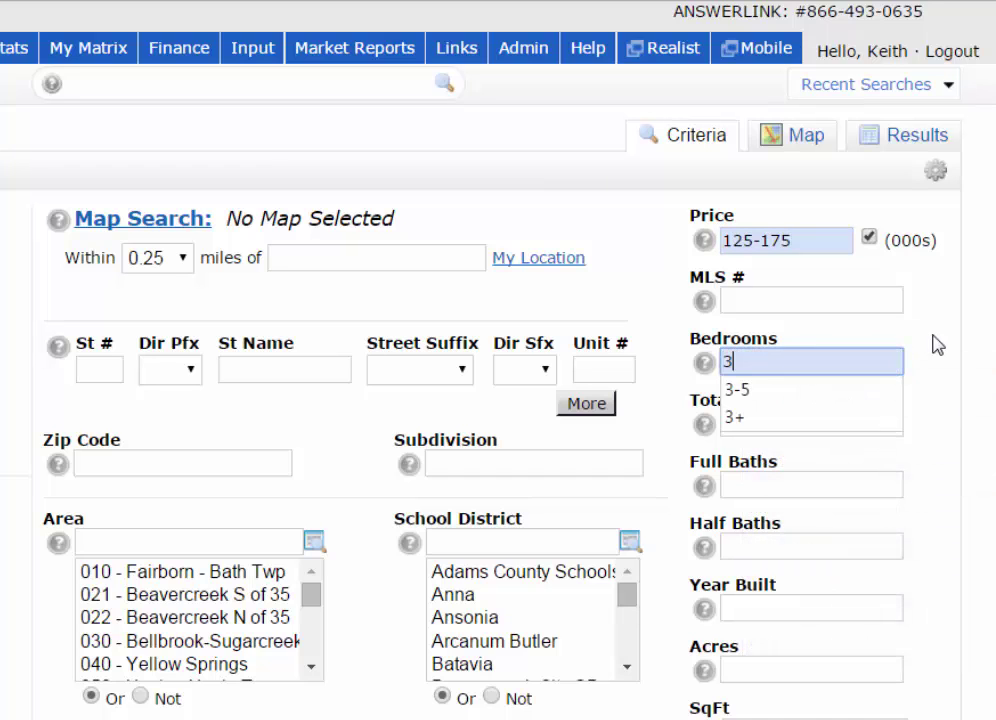
click(937, 345)
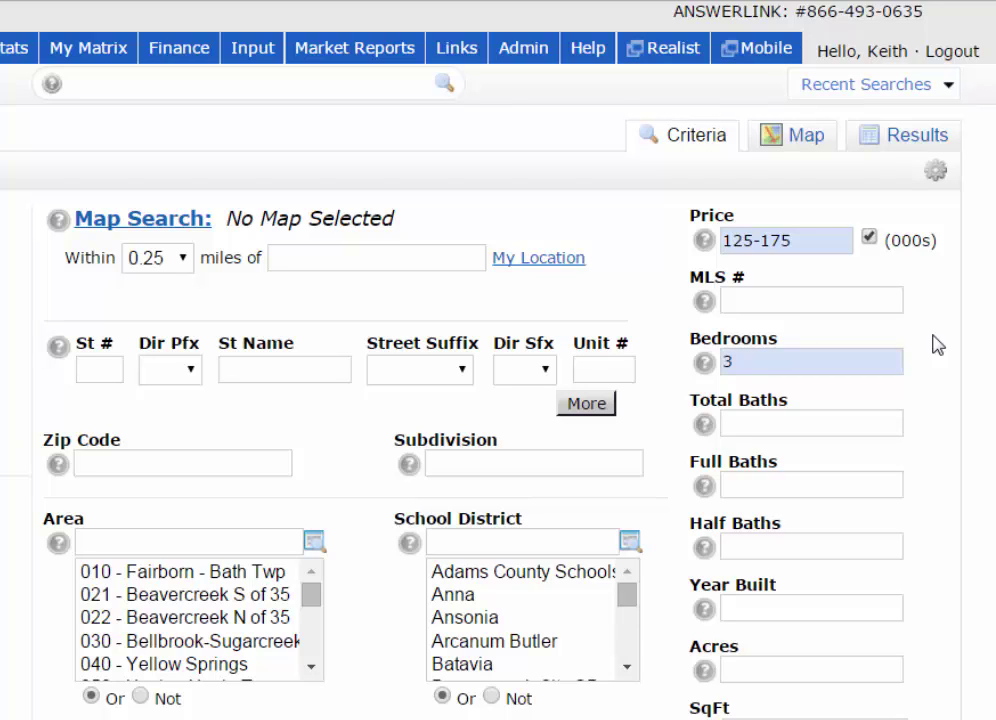
click(807, 362)
text(+)
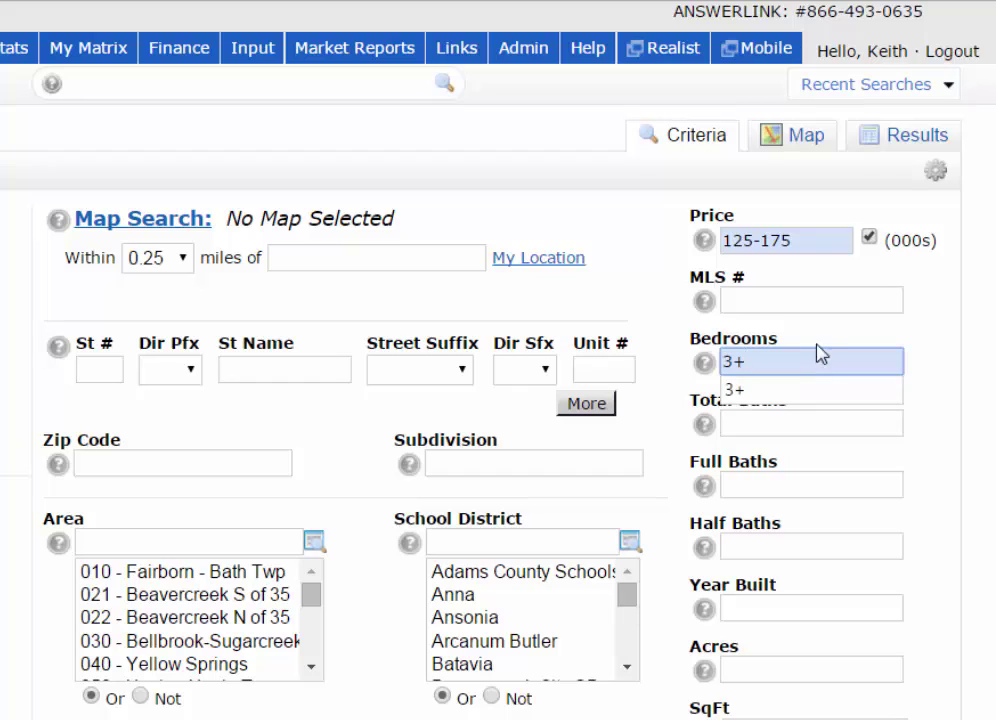
click(825, 334)
click(757, 355)
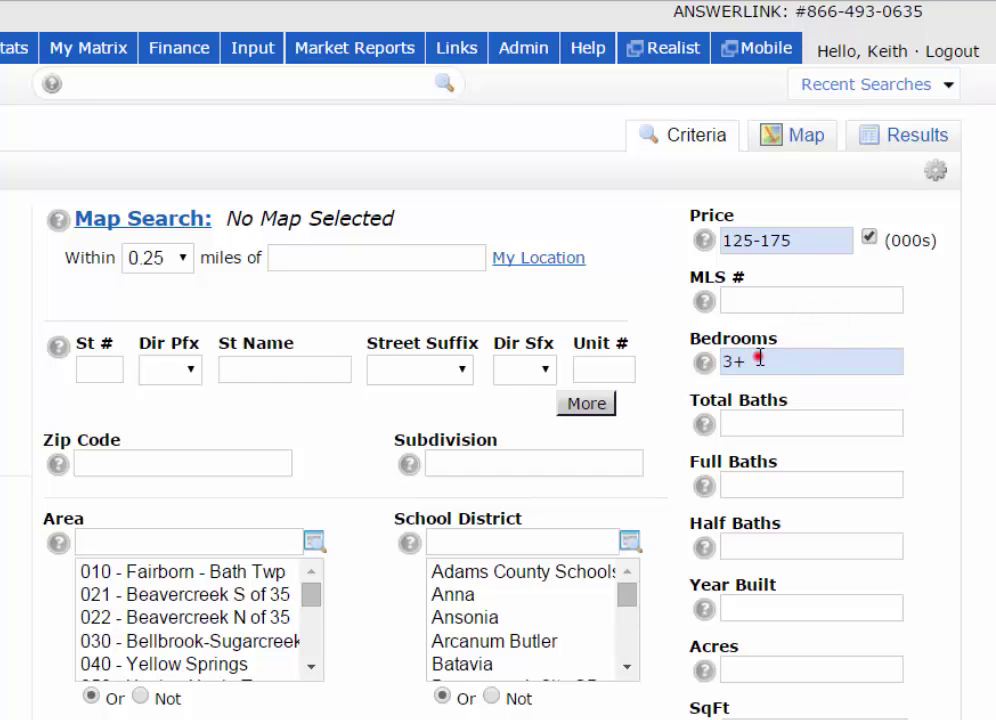
key(BackSpace)
text(-)
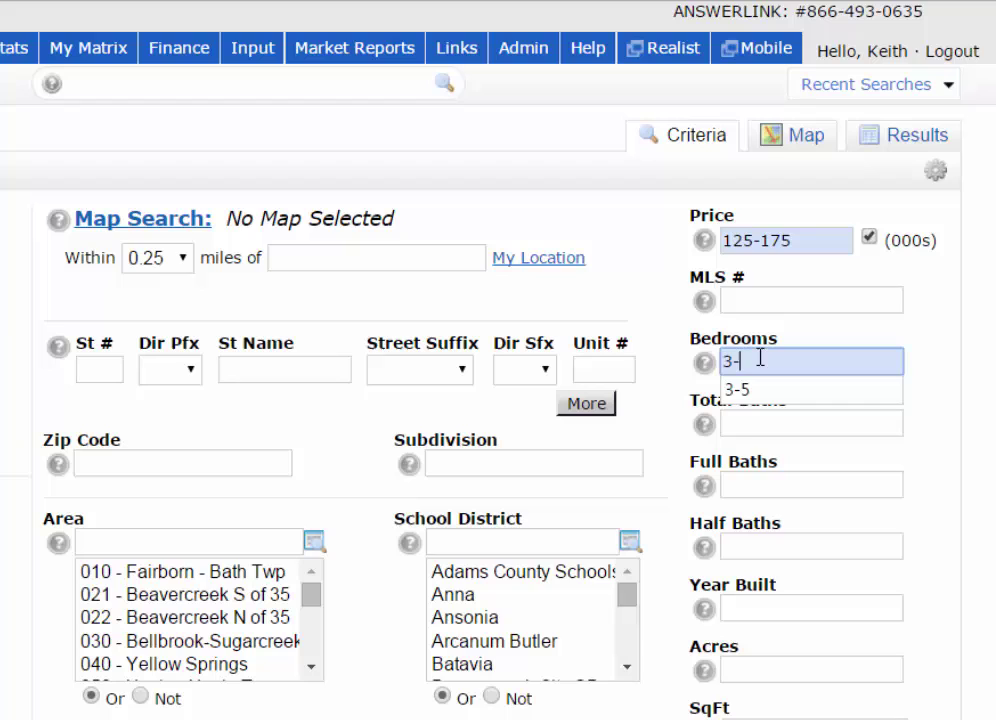
text(5)
click(805, 340)
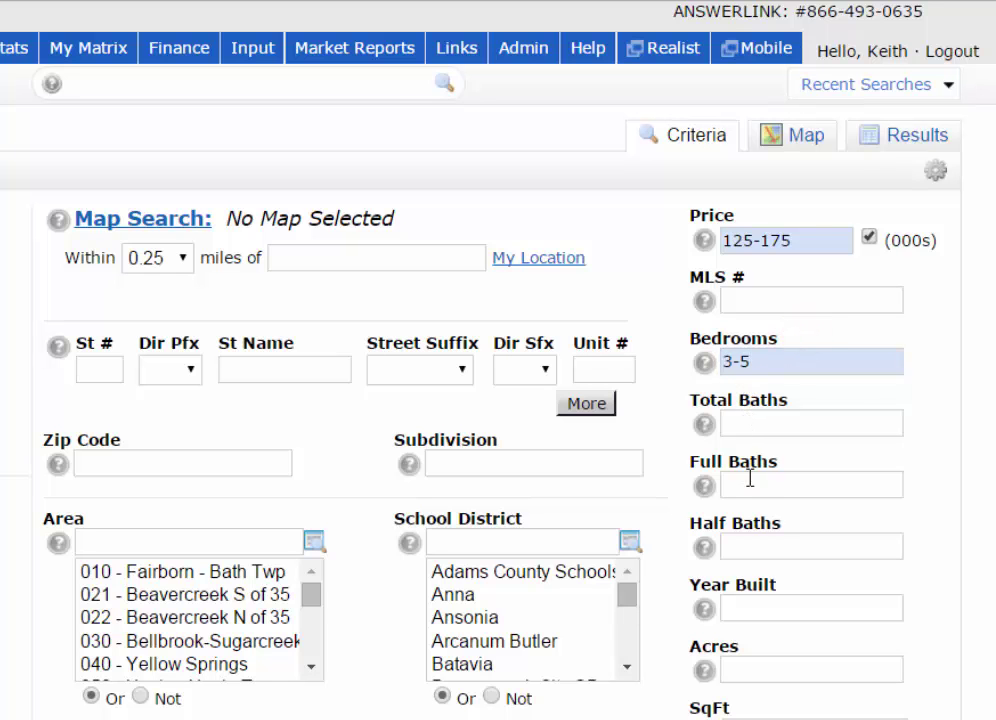
scroll(720, 560, down, 2)
scroll(703, 432, down, 1)
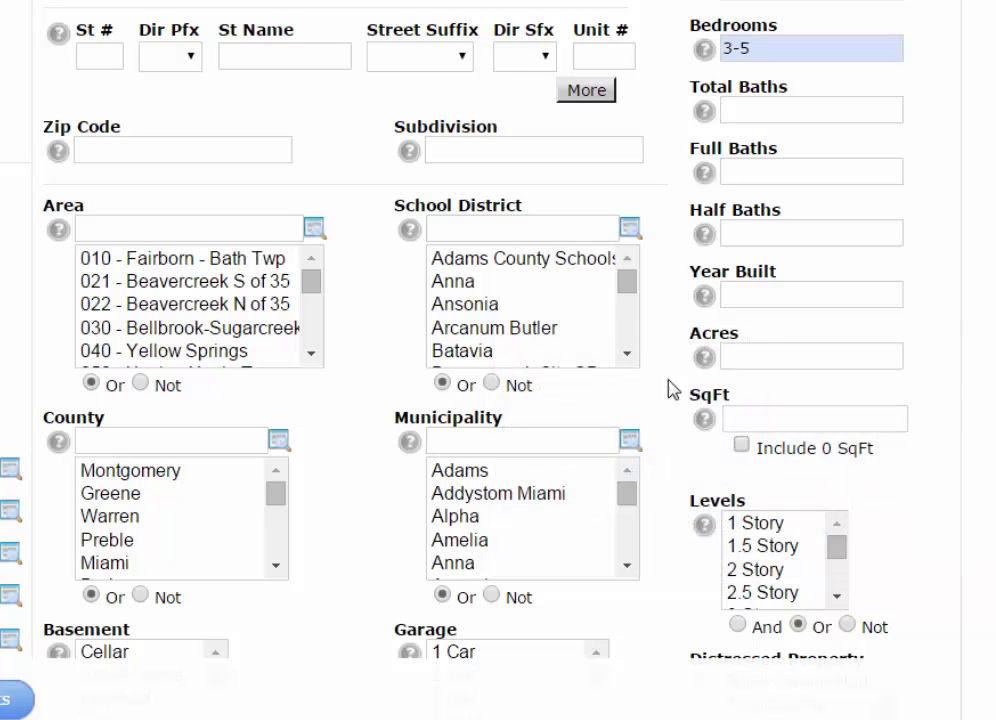
mouse_move(707, 299)
click(192, 260)
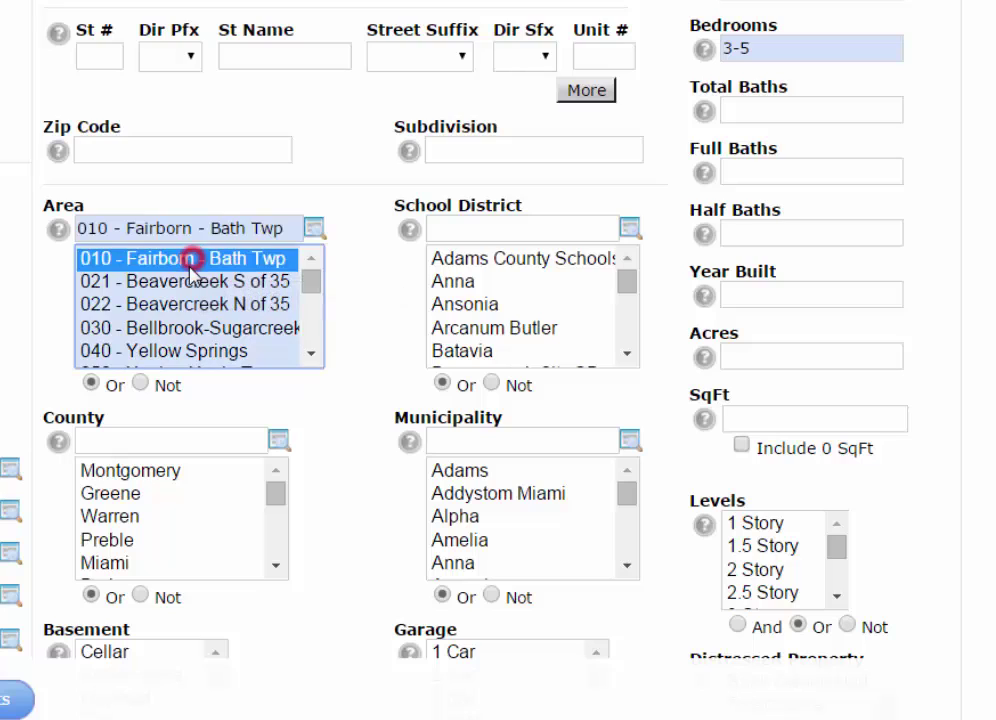
click(180, 280)
click(168, 305)
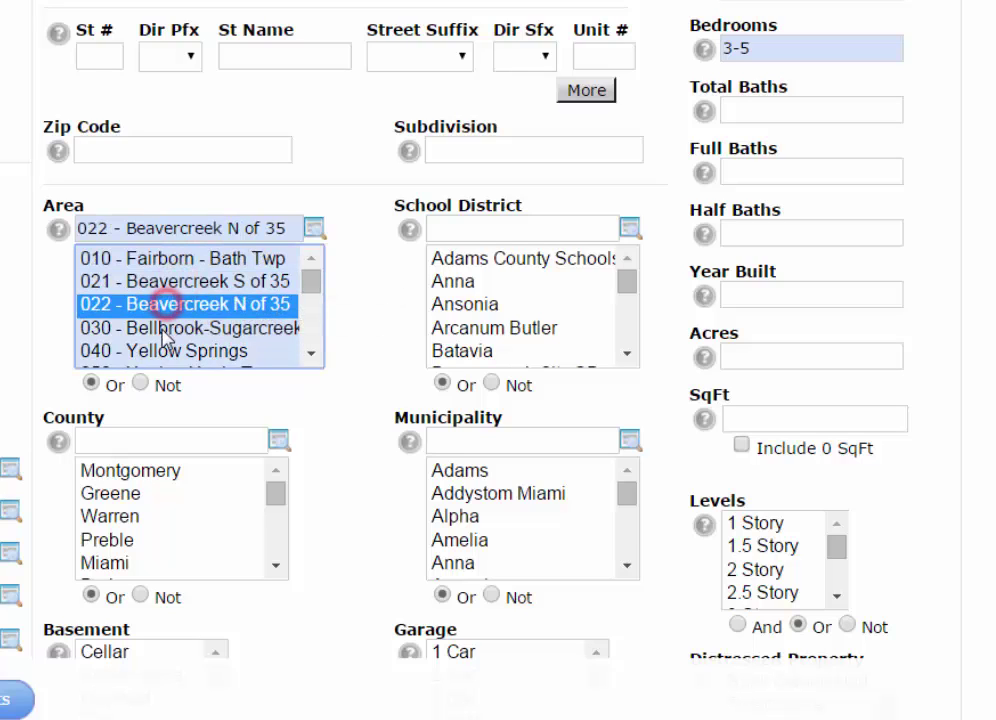
click(160, 328)
click(172, 352)
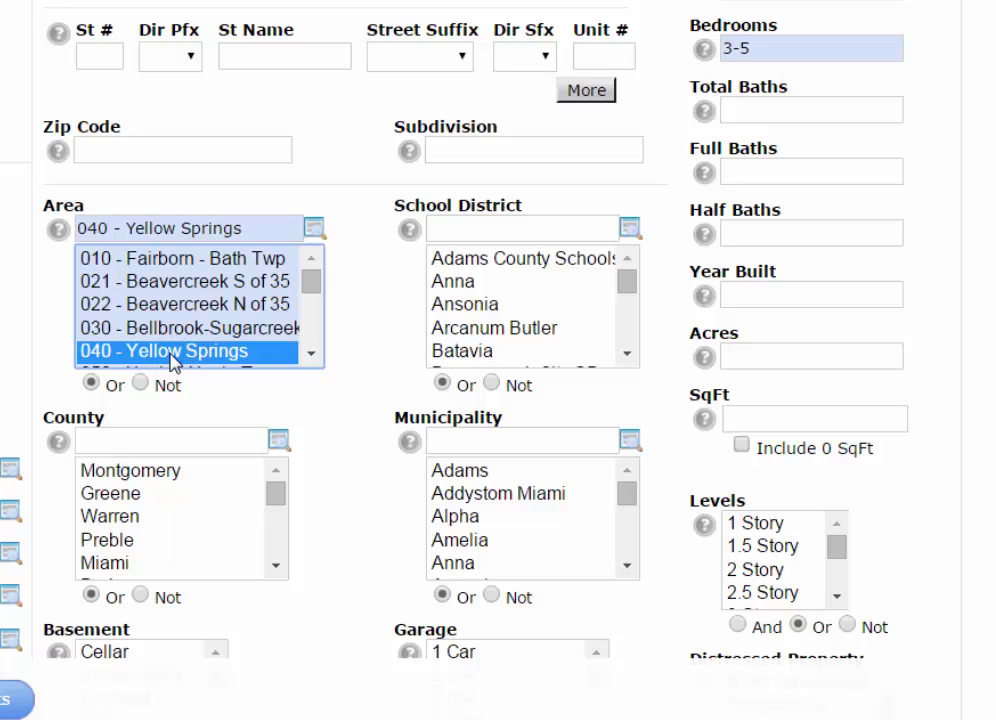
ctrl+click(136, 304)
ctrl+click(151, 259)
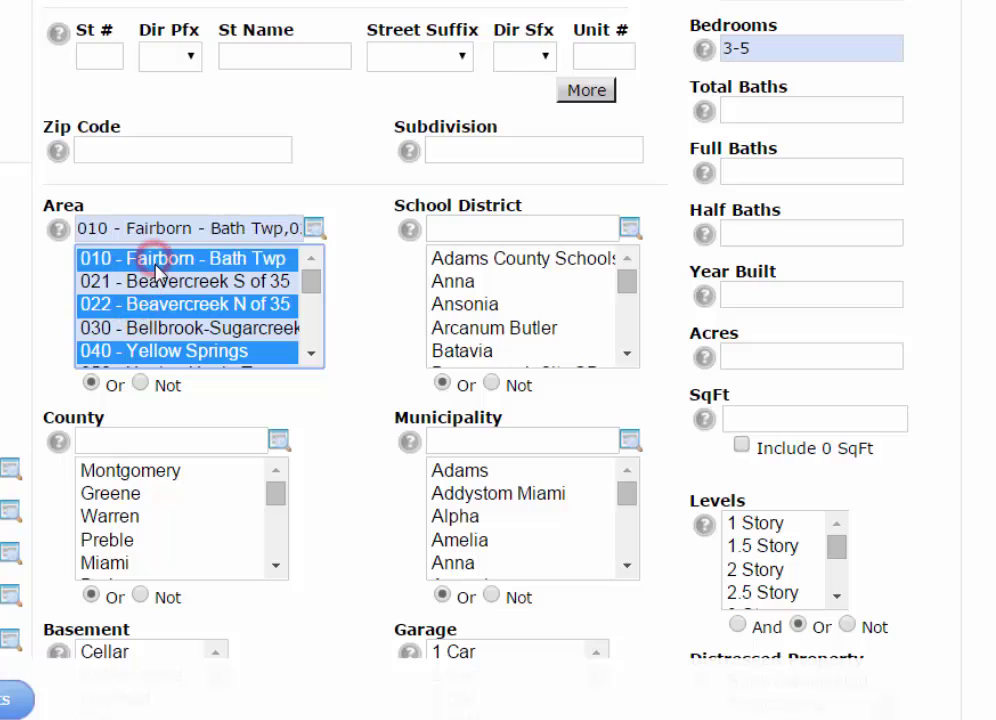
ctrl+click(160, 282)
ctrl+click(172, 330)
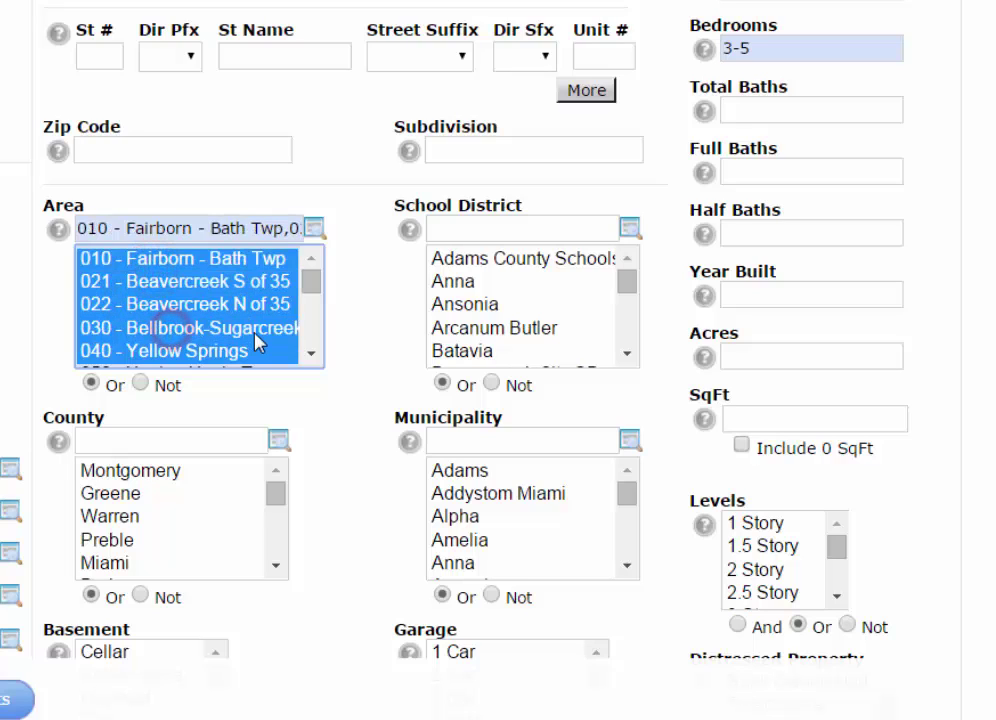
ctrl+click(178, 330)
ctrl+click(183, 305)
ctrl+click(185, 282)
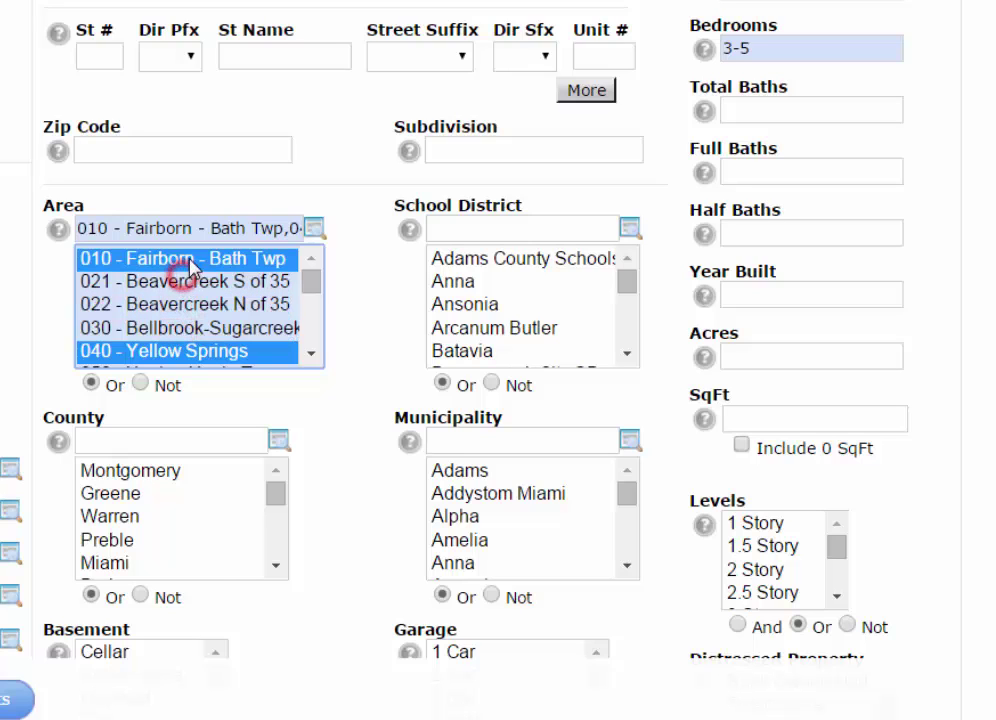
ctrl+click(190, 261)
ctrl+click(185, 350)
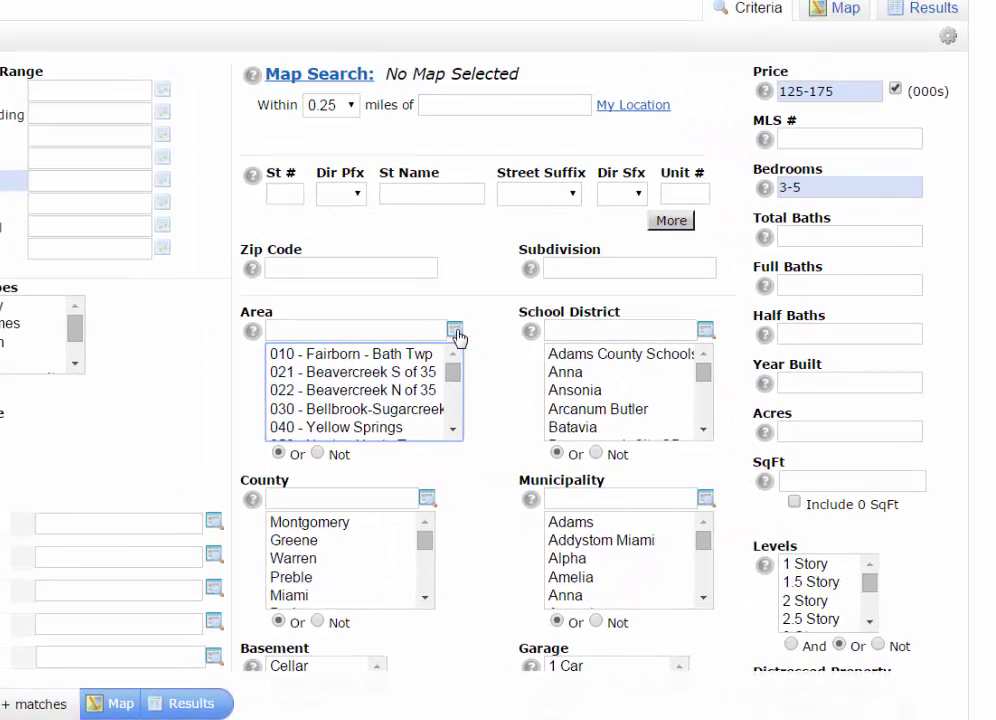
- Pick 924 Kettering-W of 48 and 925 Kettering-E of 48 in the Area value finder
click(455, 331)
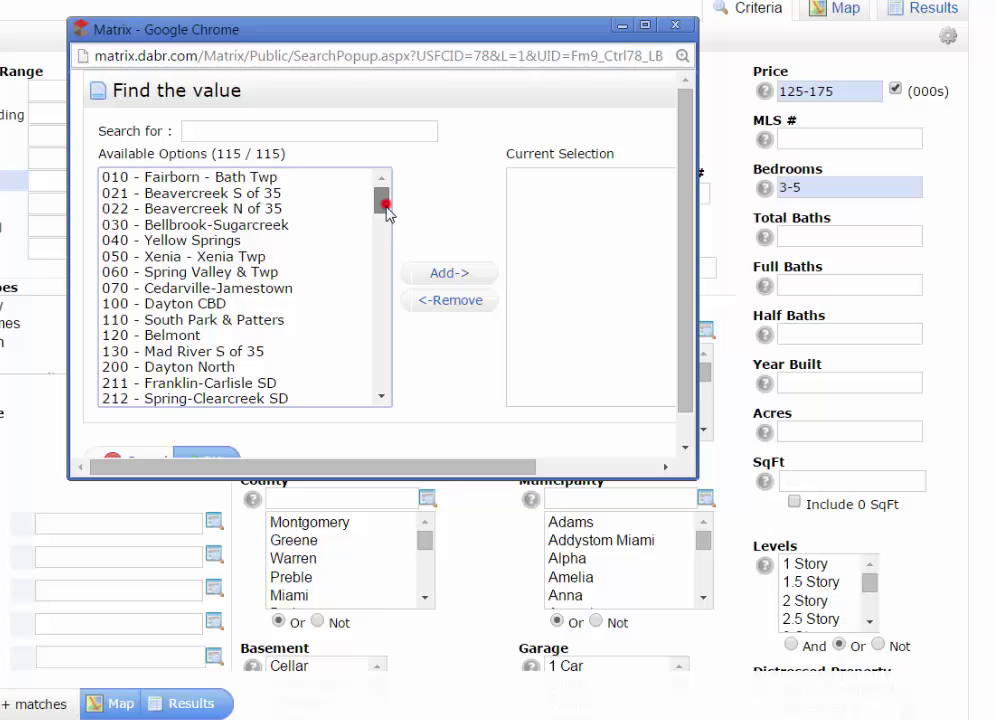
drag(386, 210, 389, 260)
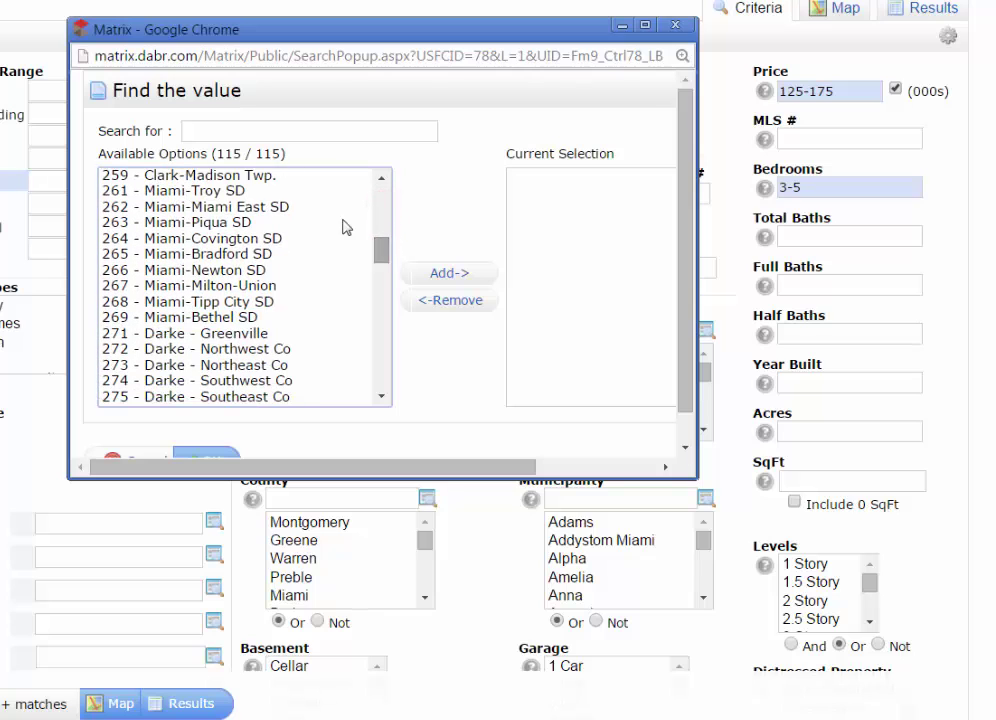
click(245, 136)
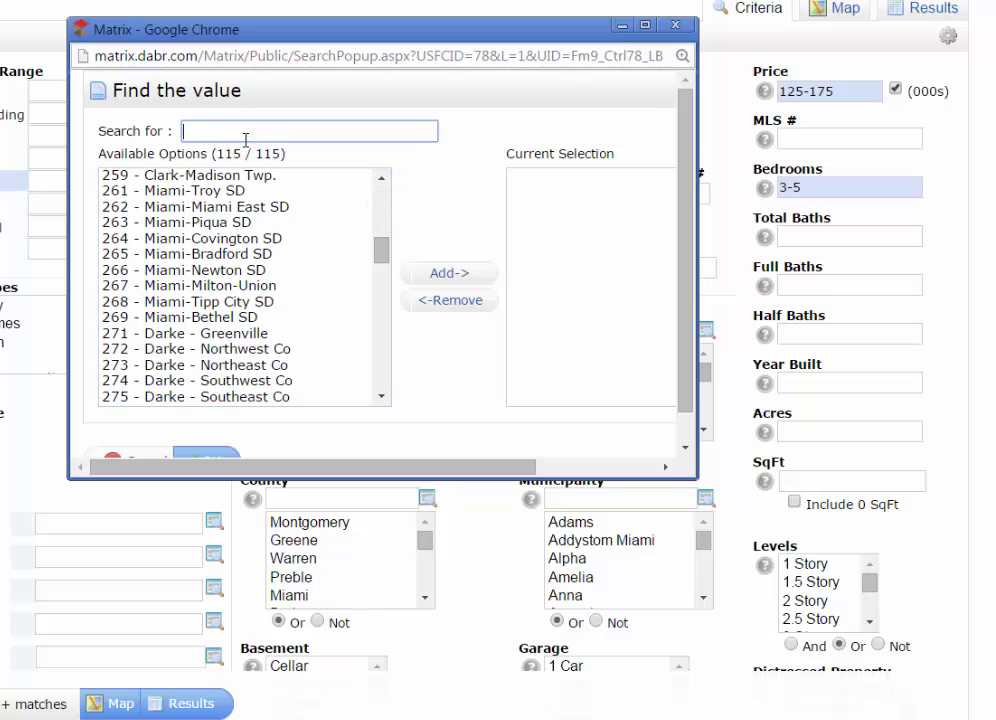
text(ketter)
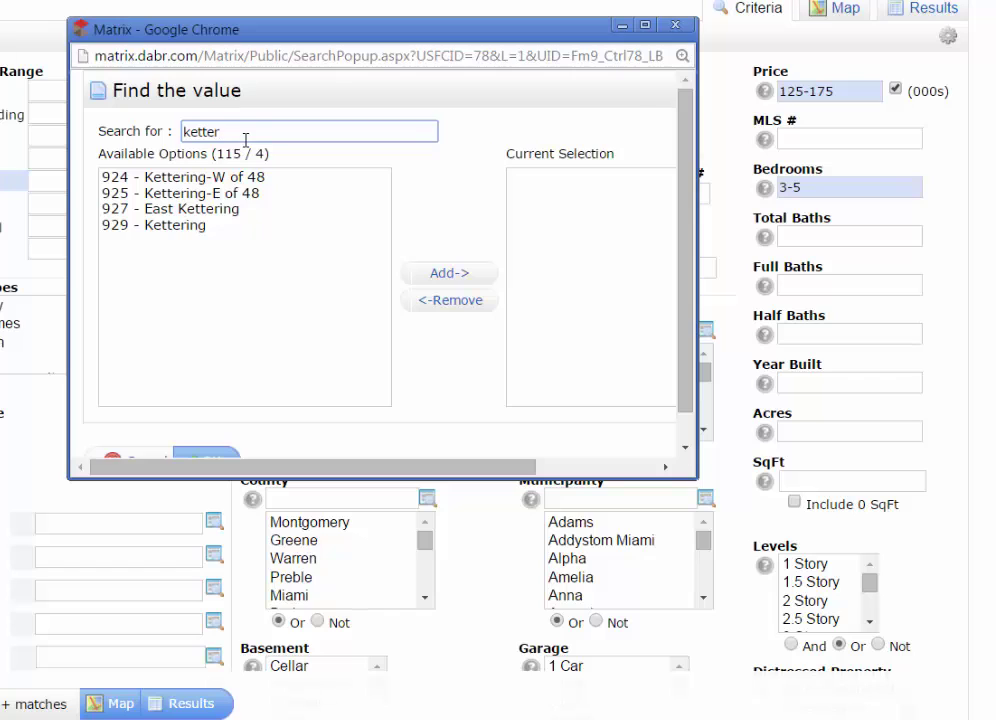
click(151, 177)
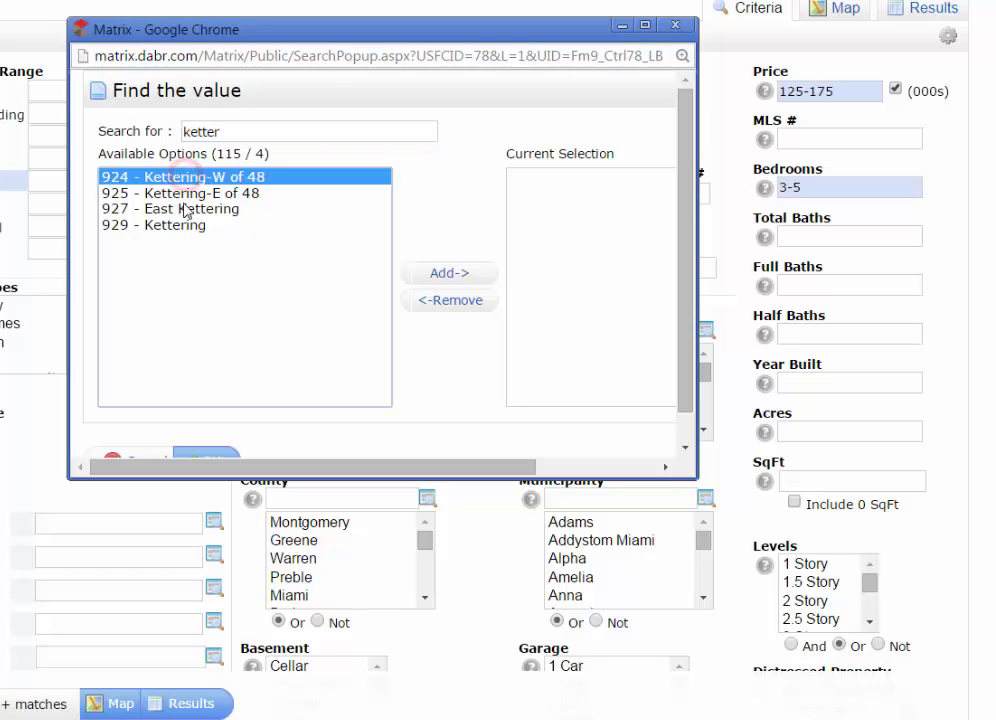
shift+click(183, 199)
click(440, 277)
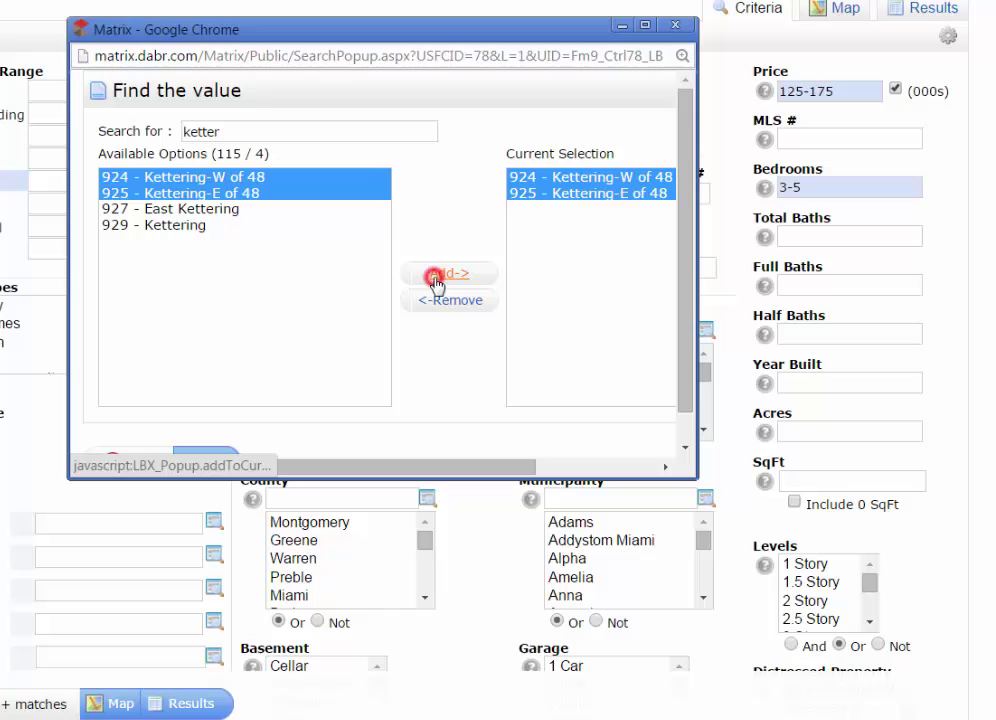
scroll(398, 368, down, 2)
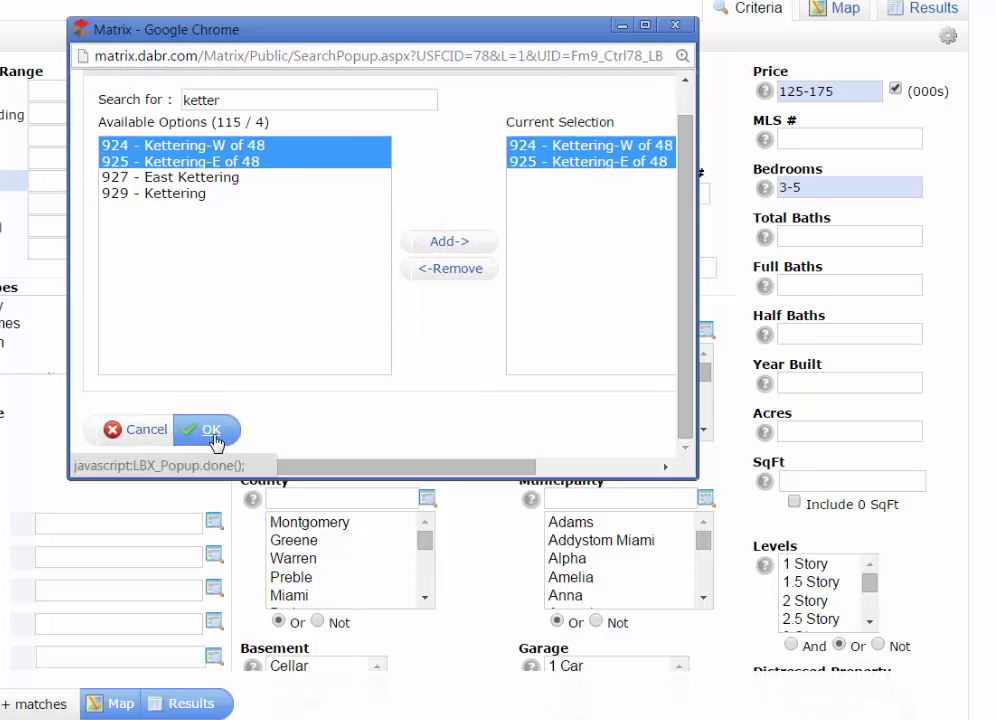
click(216, 444)
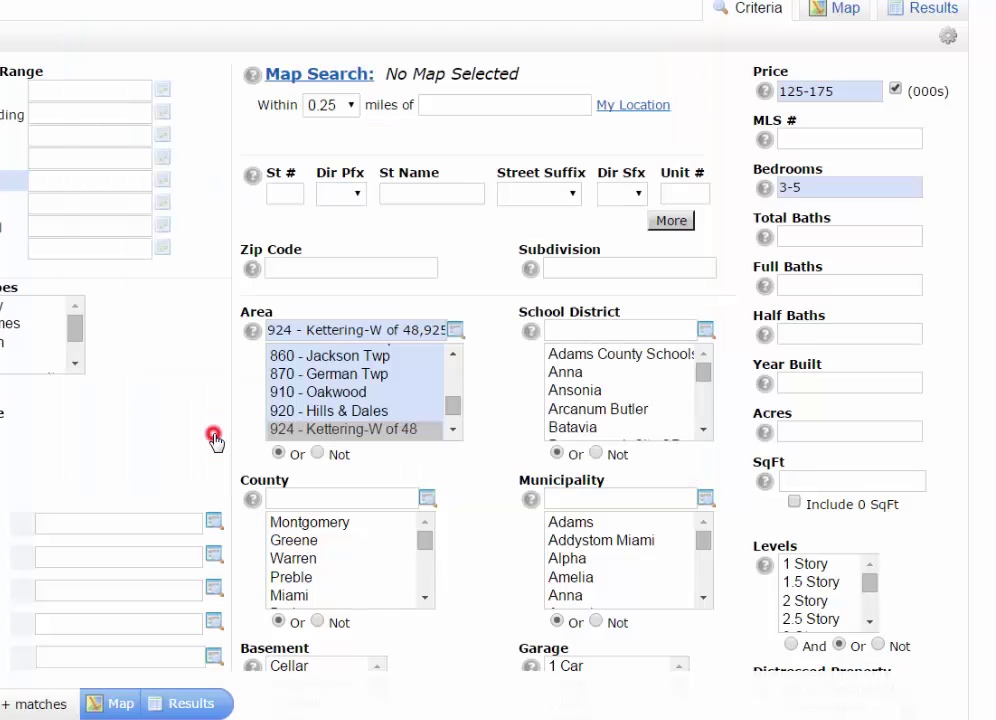
- Overwrite the Area criterion with 471 Huber Heights - S codes instead of Kettering
click(267, 329)
key(ctrl+a)
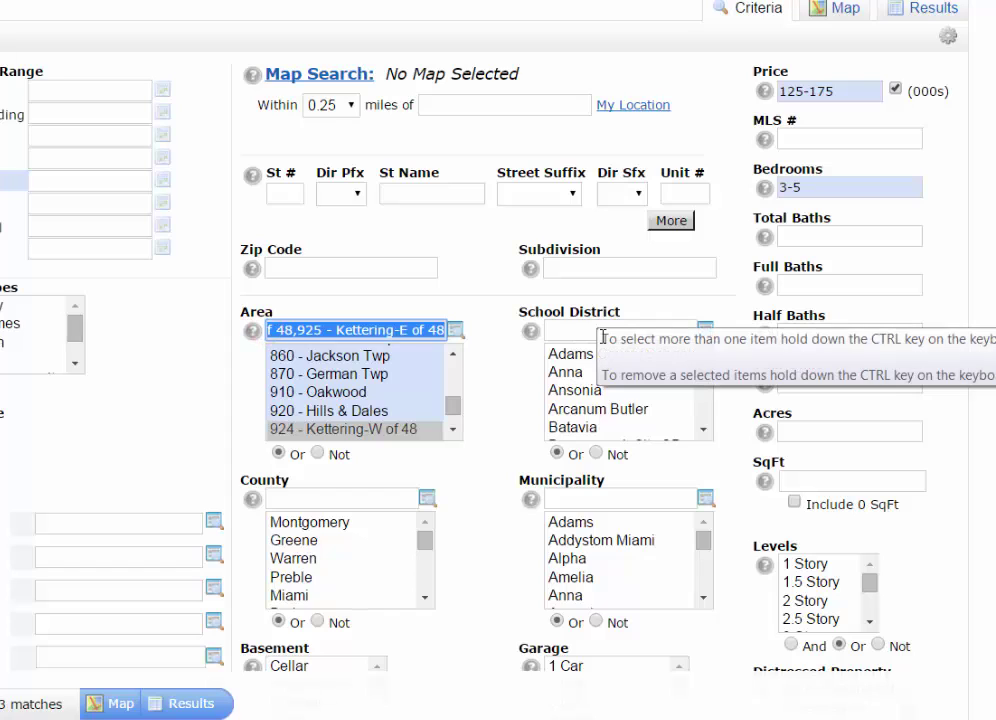
text(471,471)
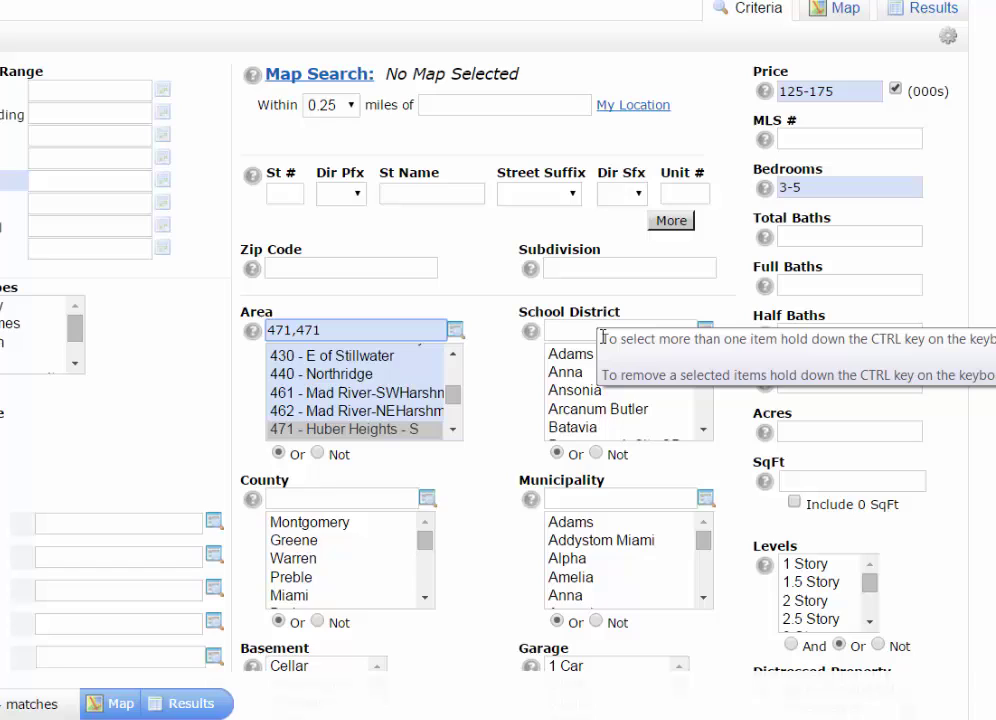
text(472)
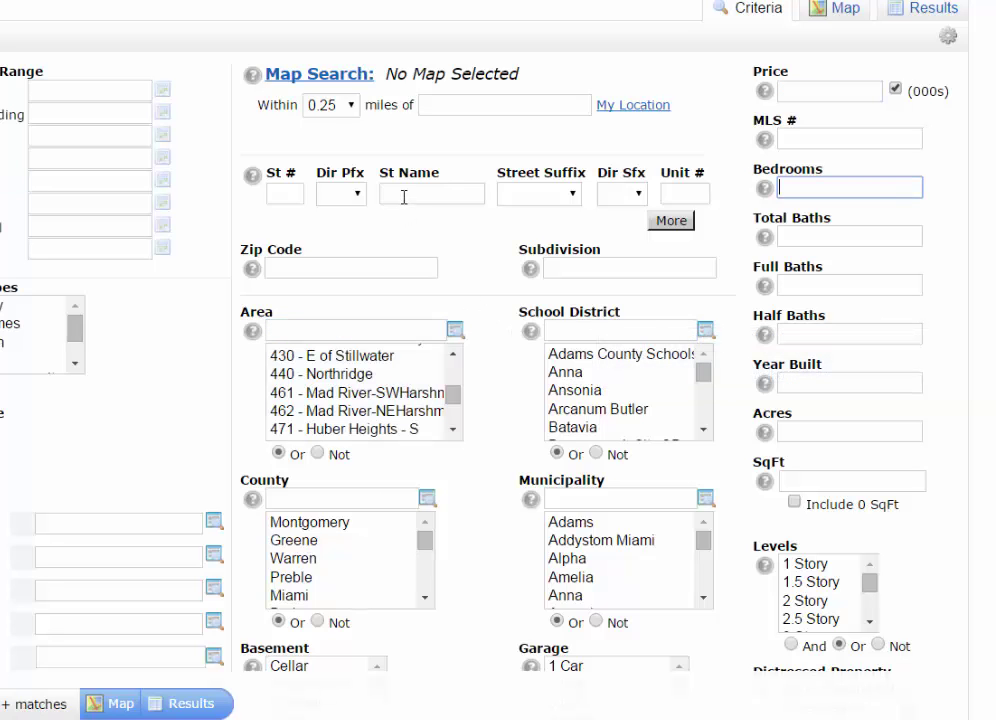
- Enter *202 as the street name and review the 88 matching listings
click(404, 197)
scroll(400, 322, up, 1)
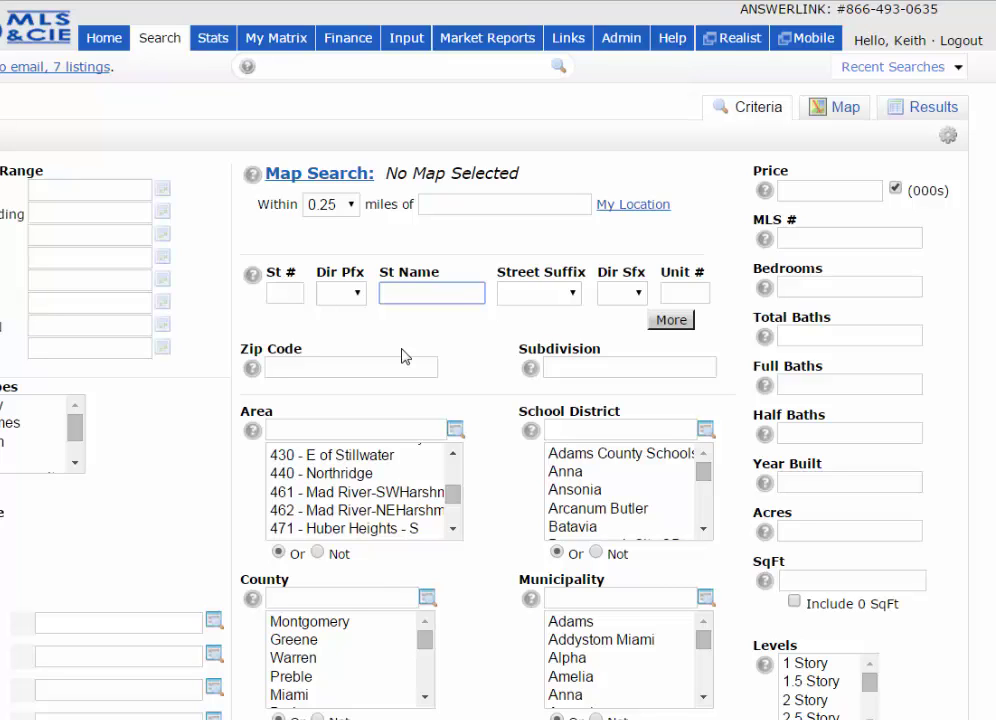
text(*)
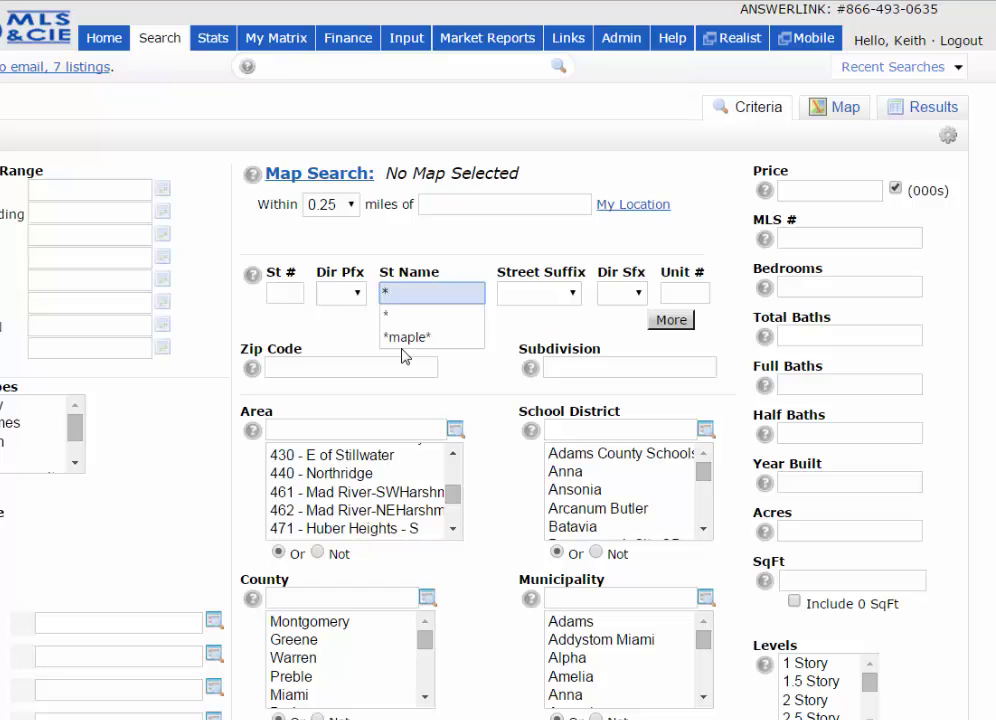
text(202)
click(915, 108)
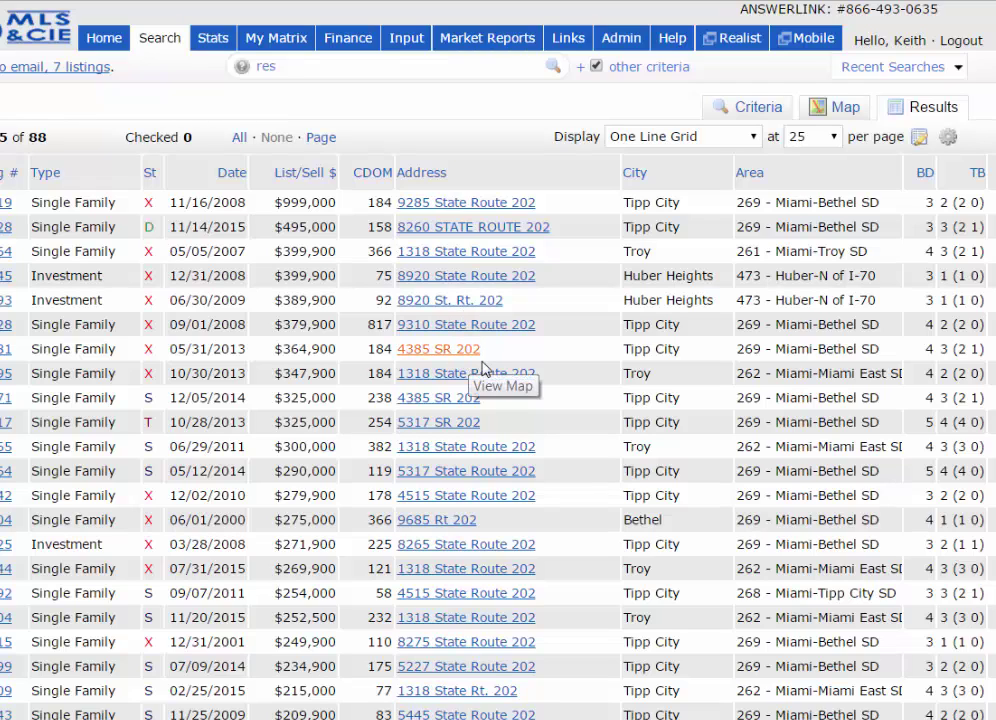
click(740, 106)
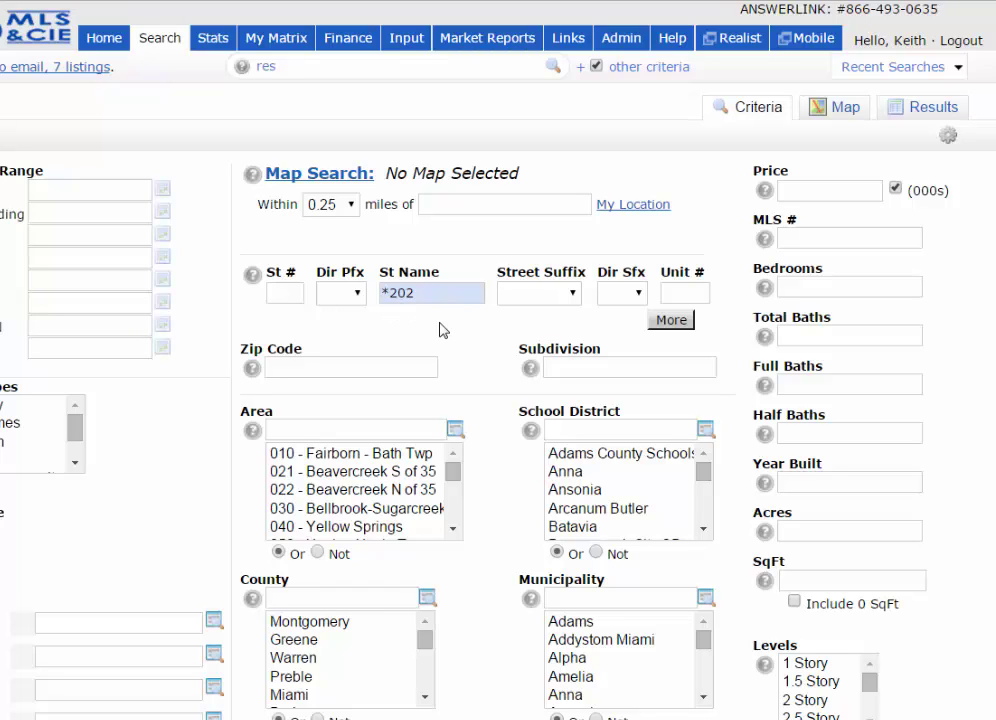
- Add 'old troy' as a second street name and review the 306 combined matches
click(671, 320)
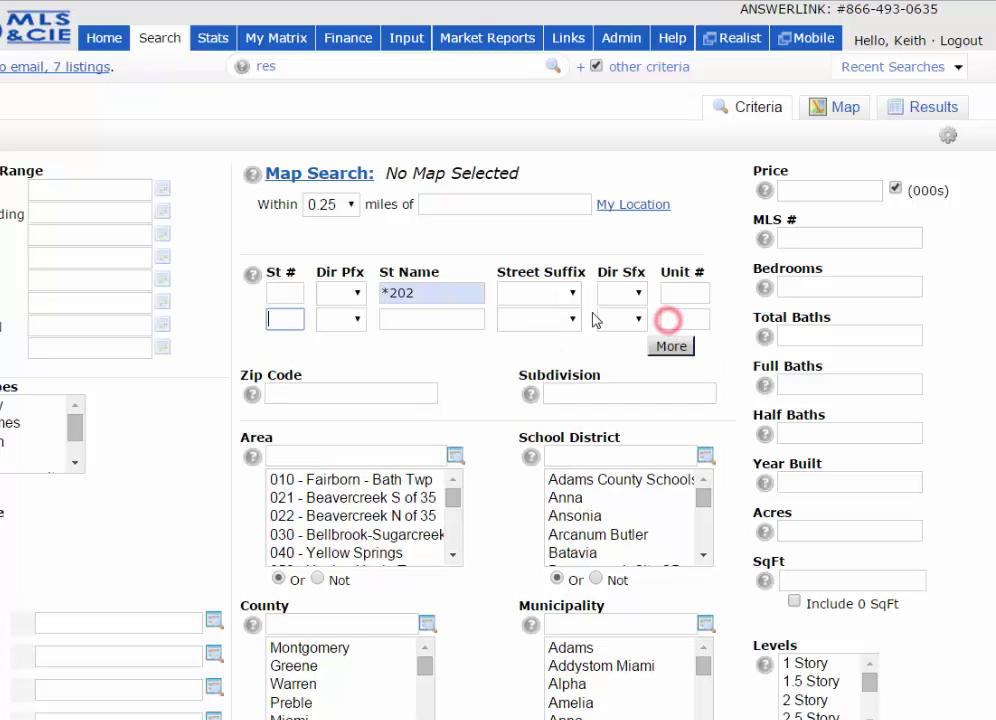
click(422, 319)
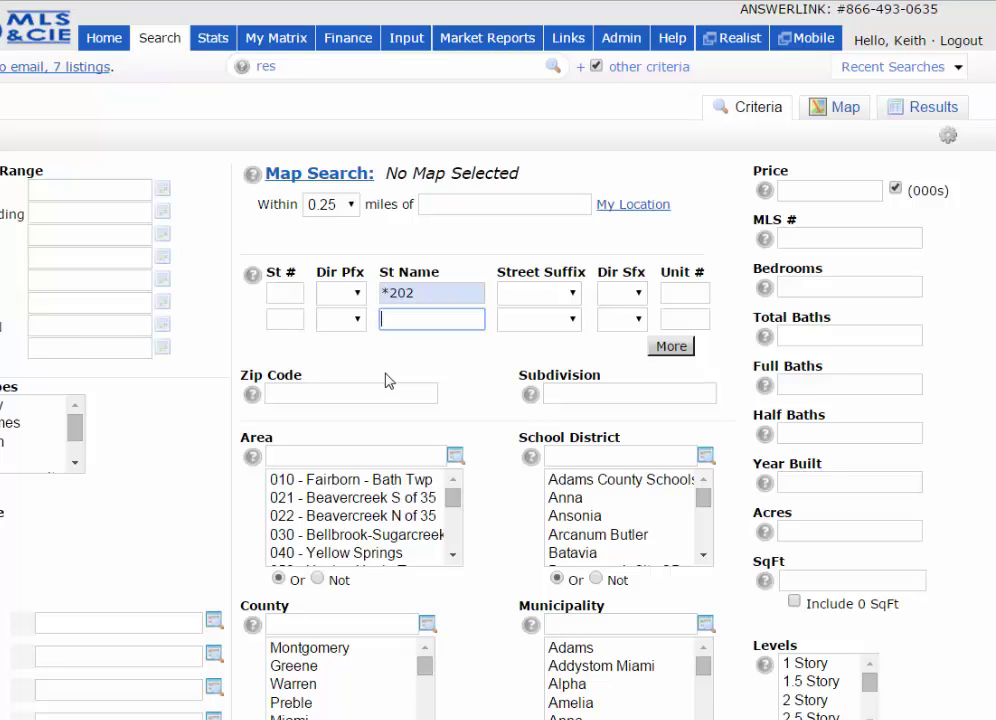
text(old troy)
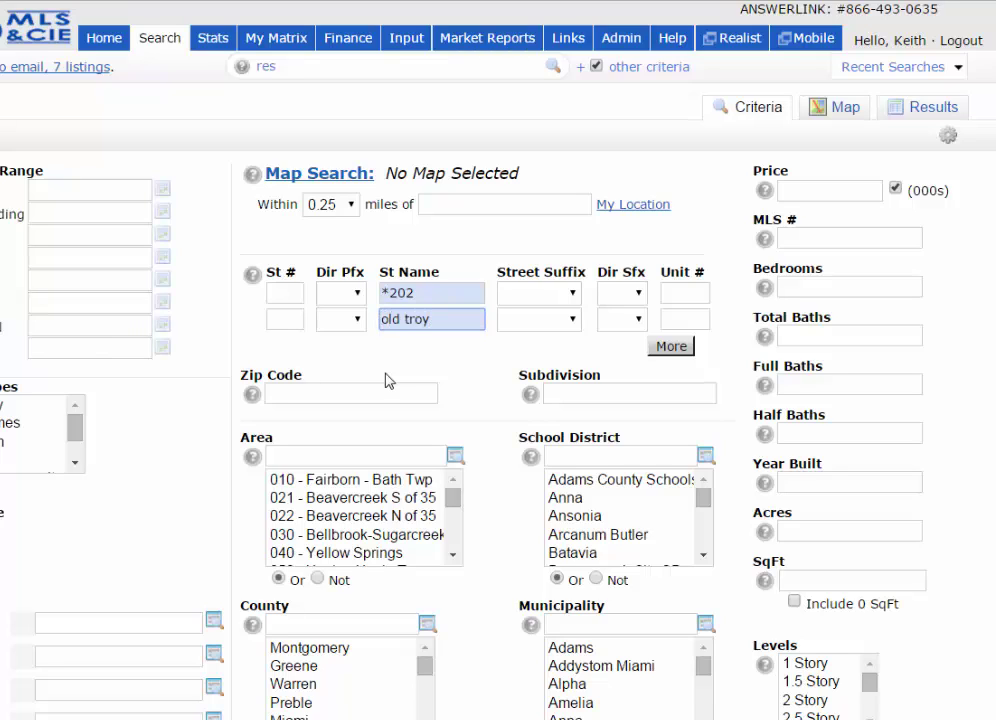
click(910, 114)
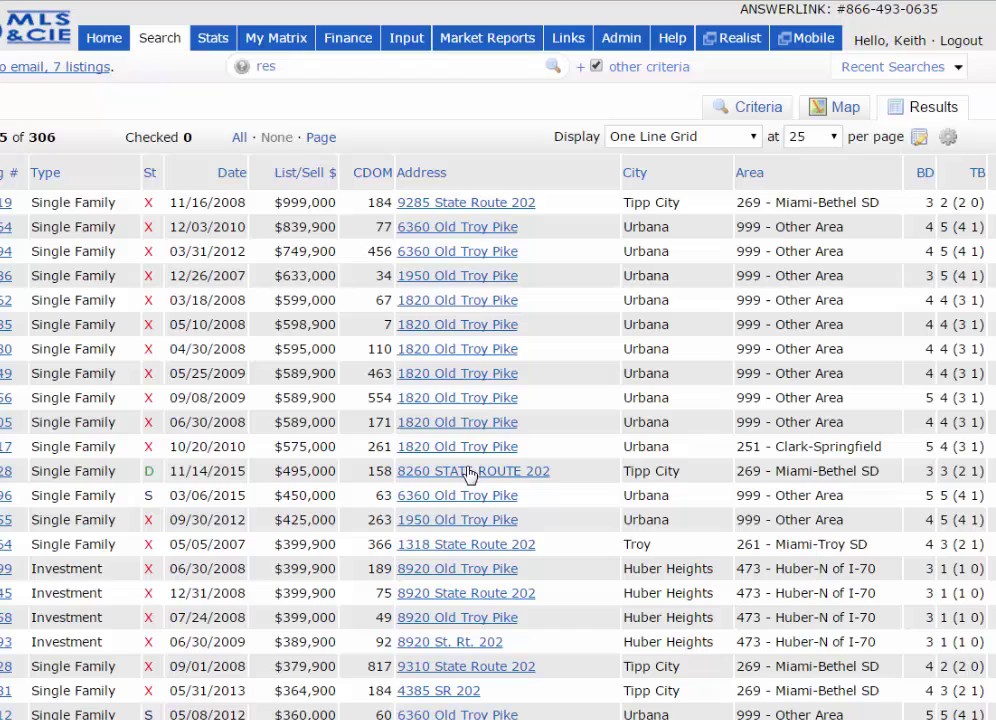
click(745, 107)
- Replace the street names with 'first' and '1st', then clear both fields
drag(447, 318, 333, 307)
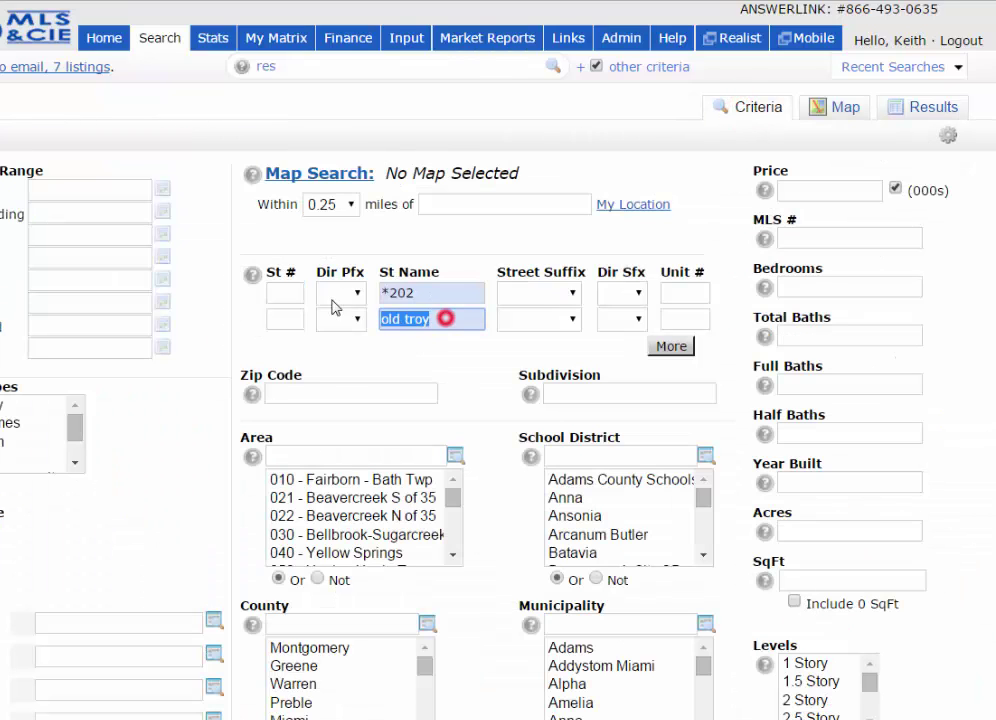
key(BackSpace)
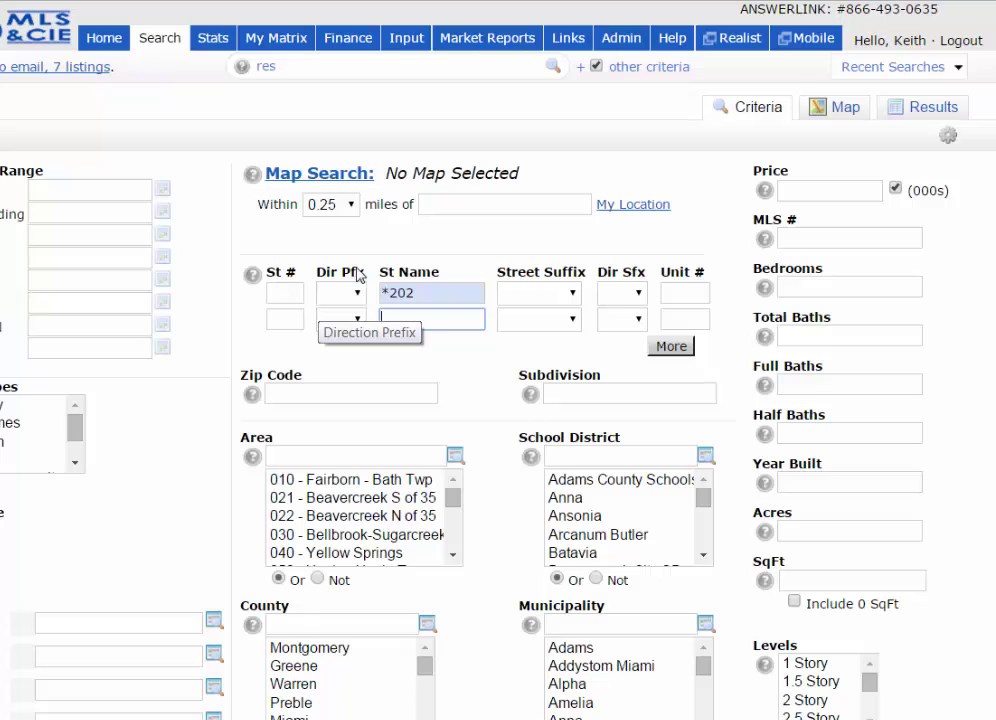
drag(424, 295, 290, 262)
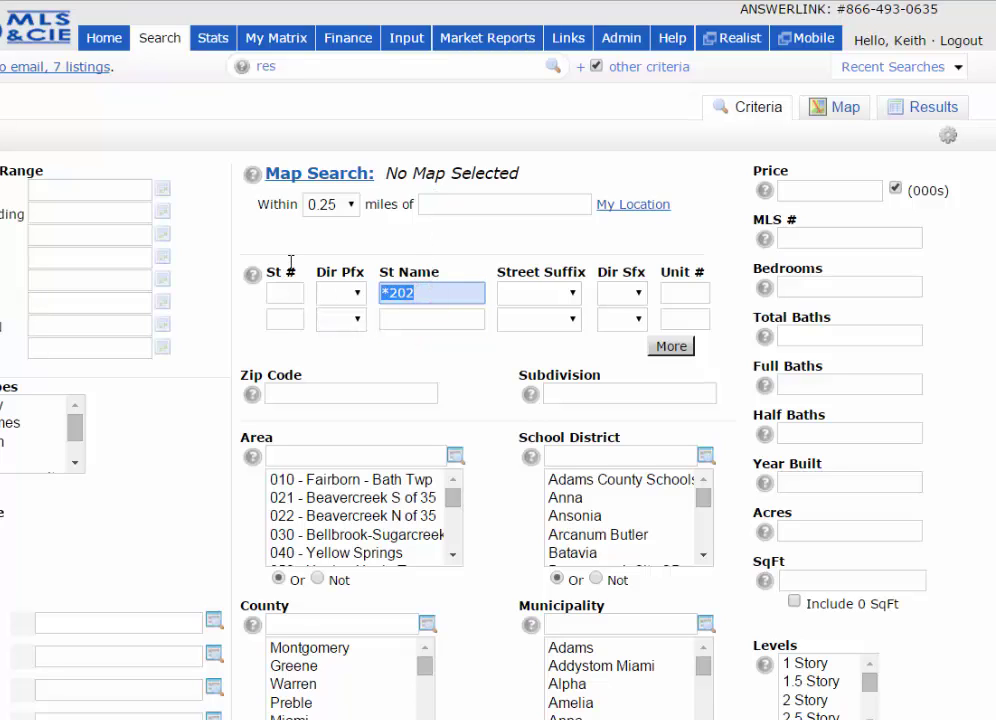
text(fl)
click(409, 321)
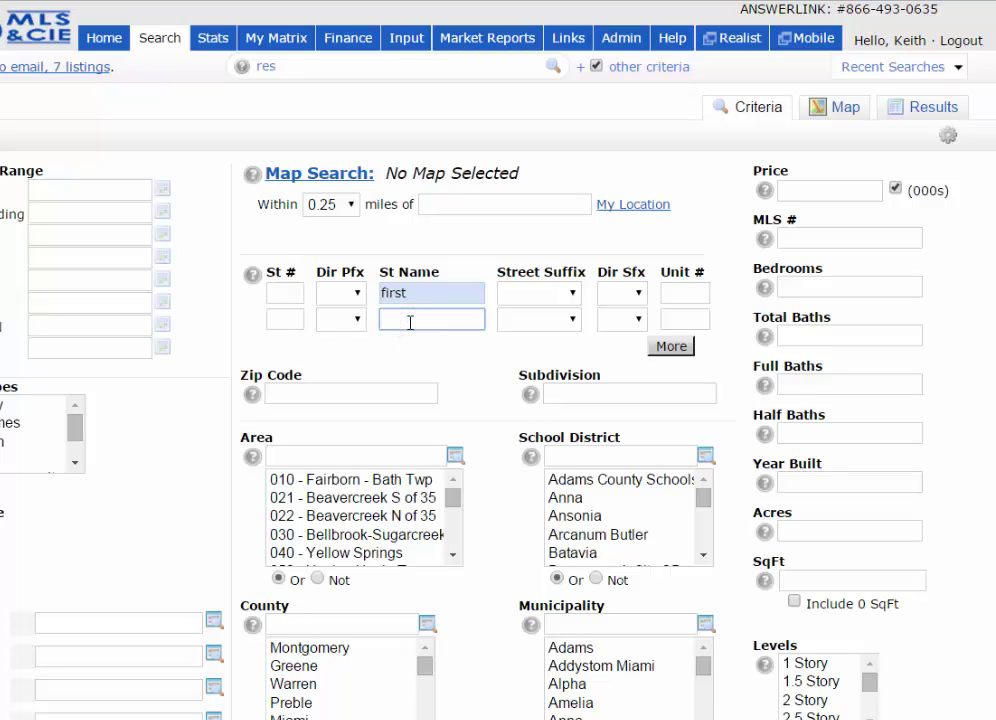
text(1st)
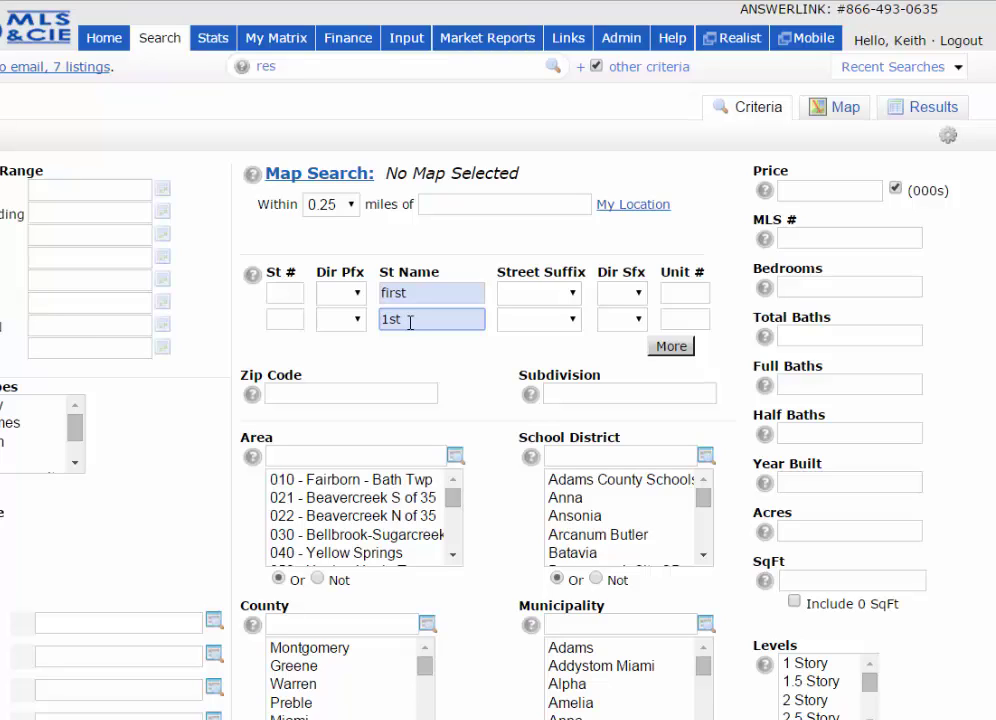
click(415, 289)
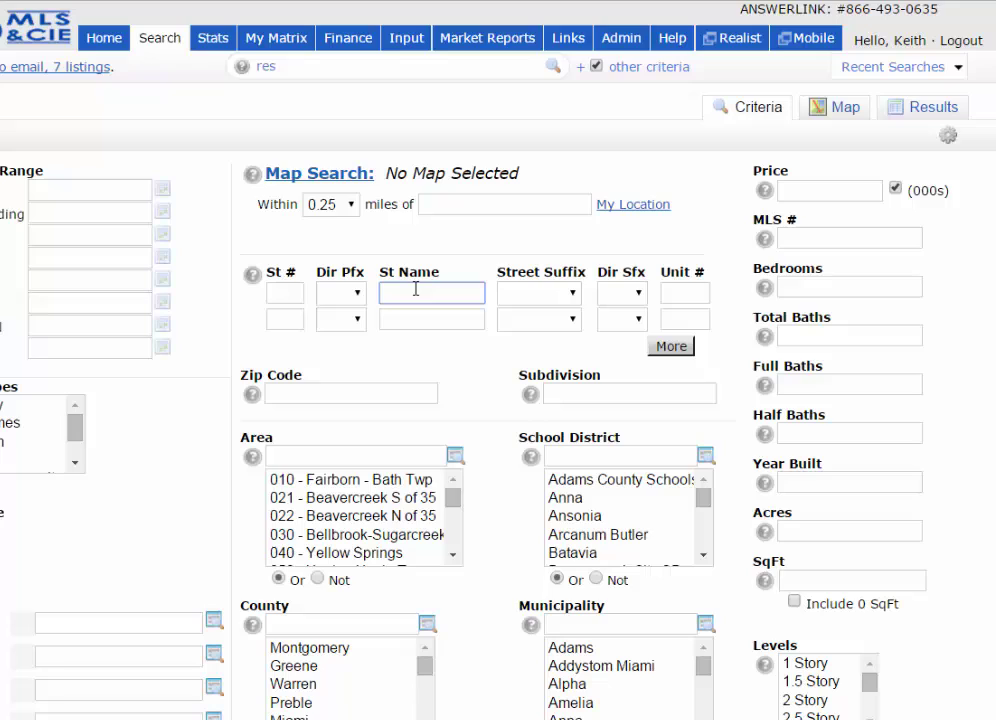
- Enter maple* as the street name and review the 2410 matching listings
text(maple*)
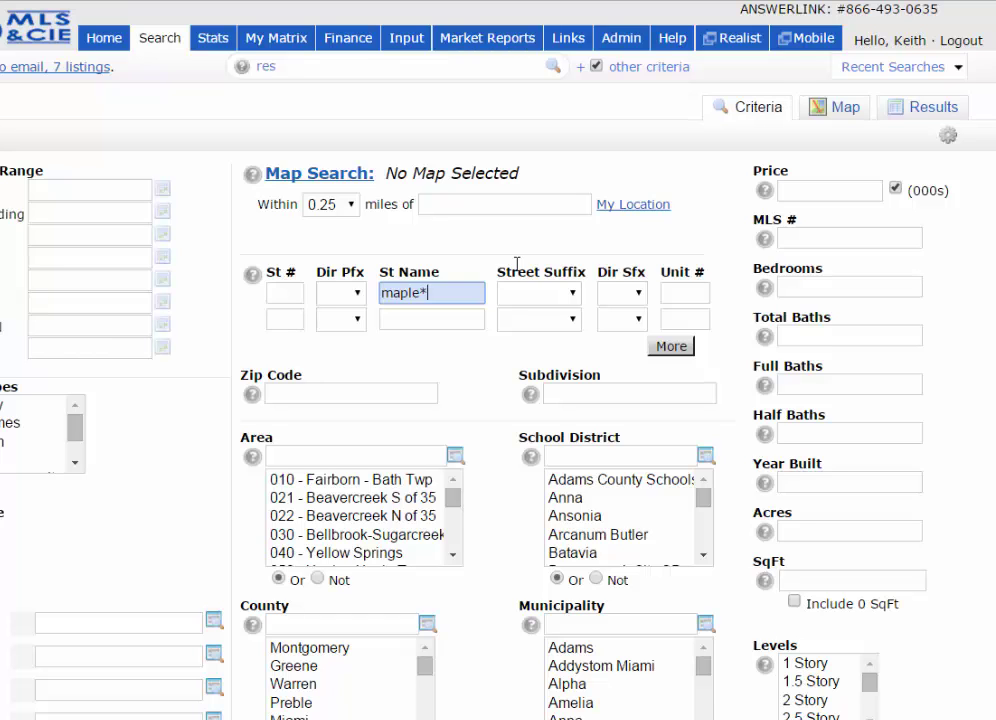
click(922, 108)
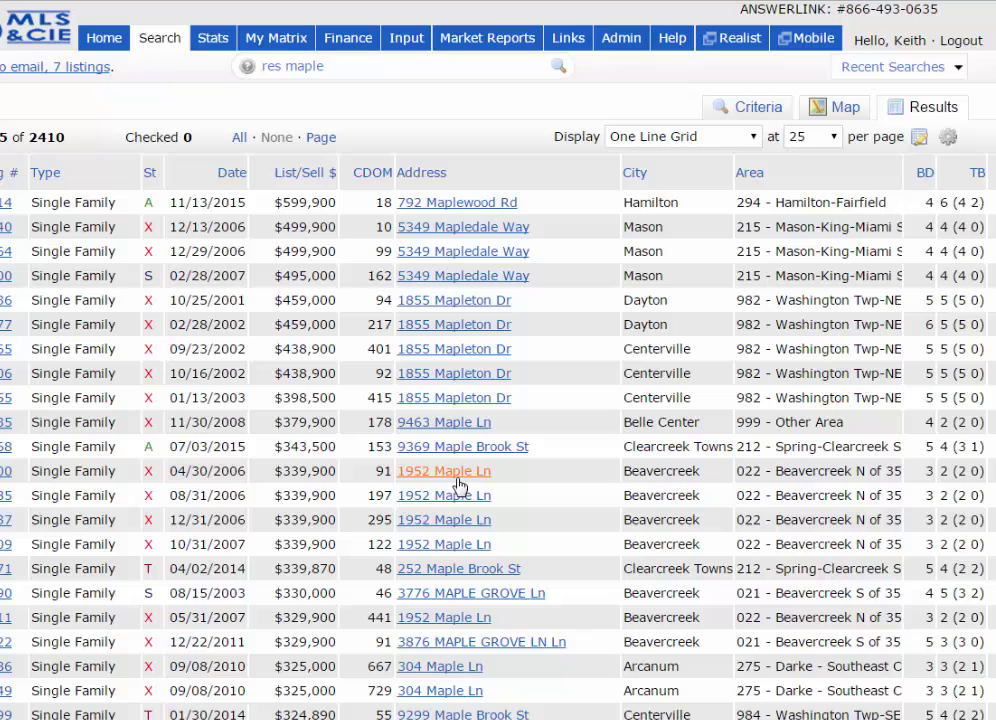
click(755, 108)
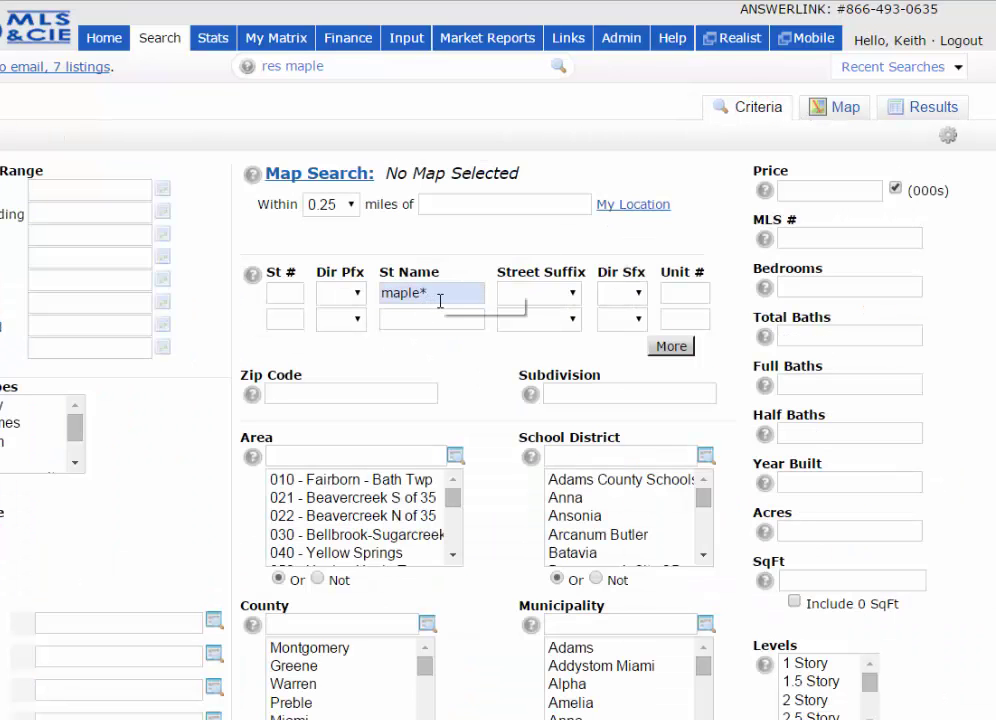
- Change the street name to *maple* and review the 2630 matching listings before returning to the criteria
click(385, 295)
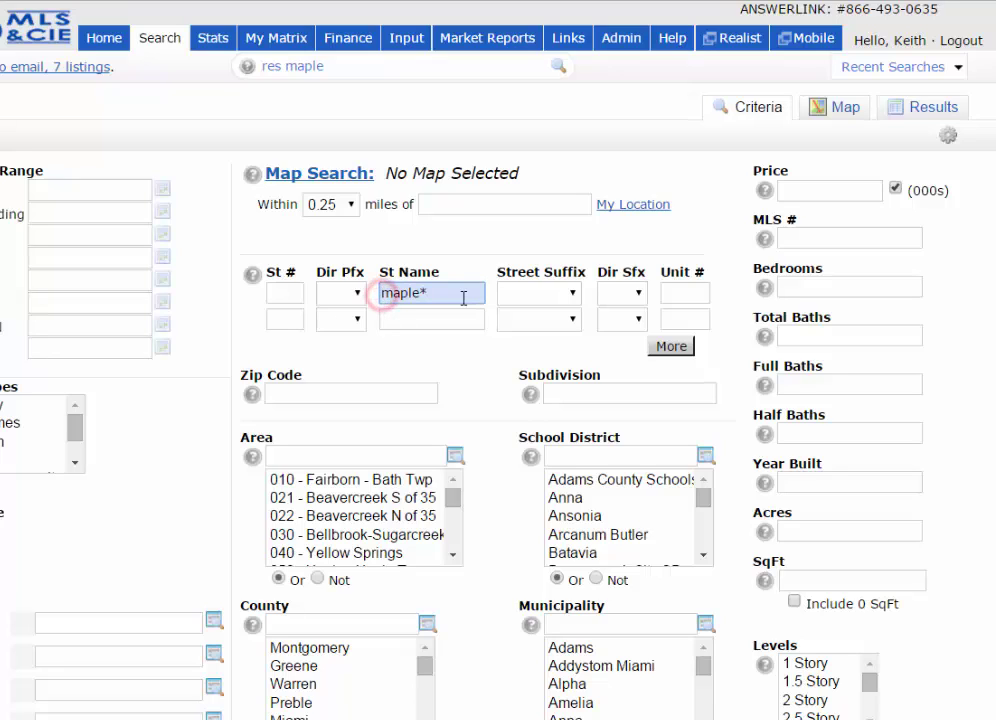
text(*)
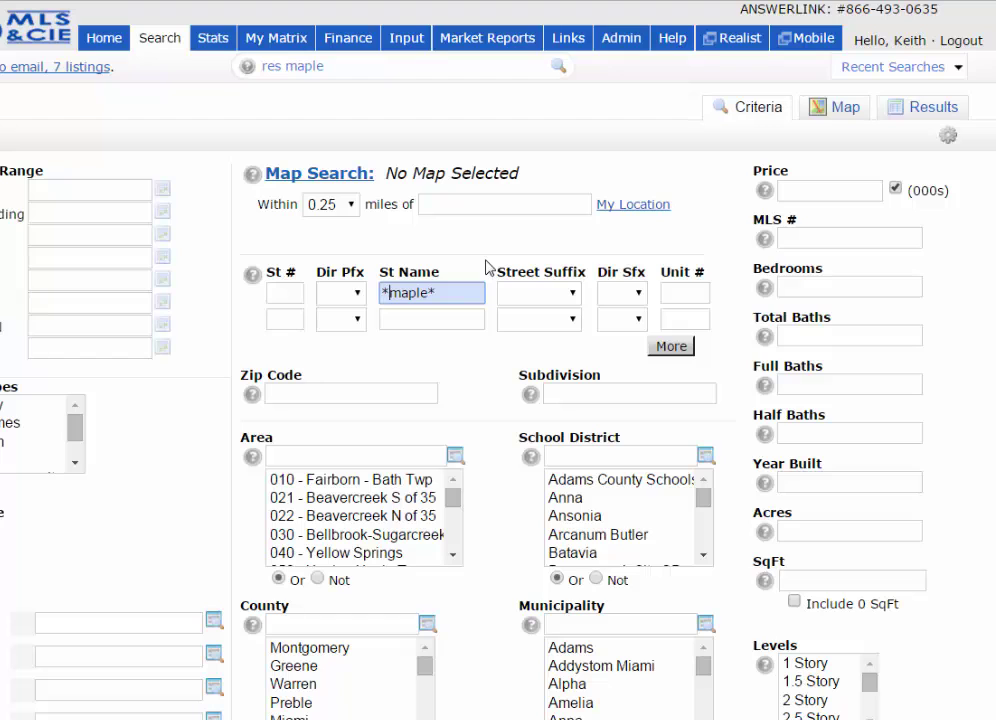
click(916, 108)
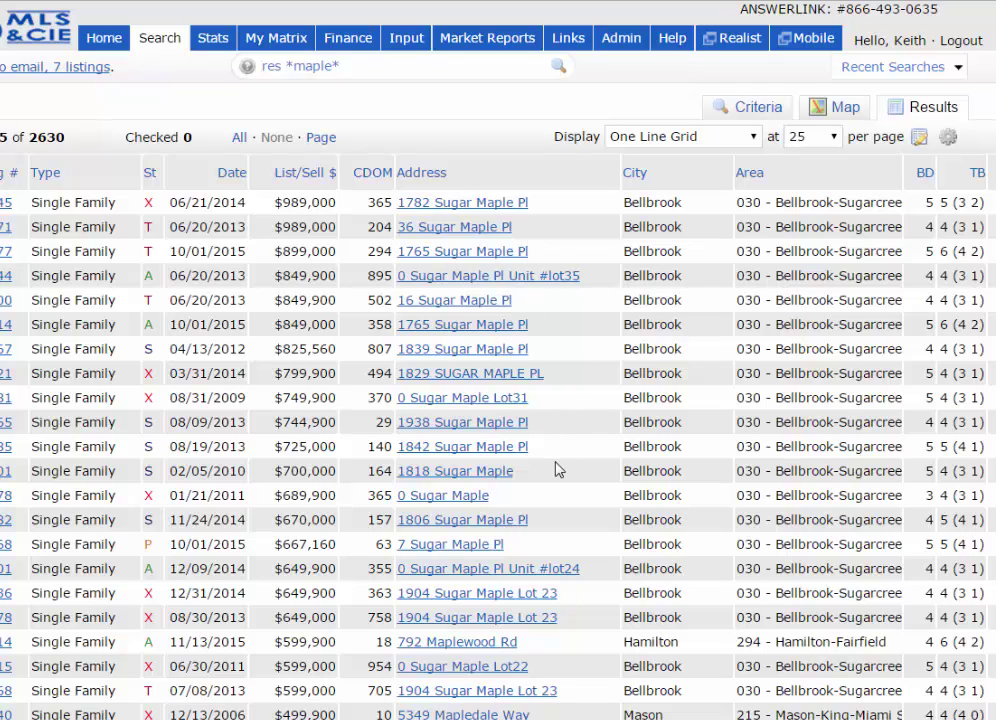
click(760, 106)
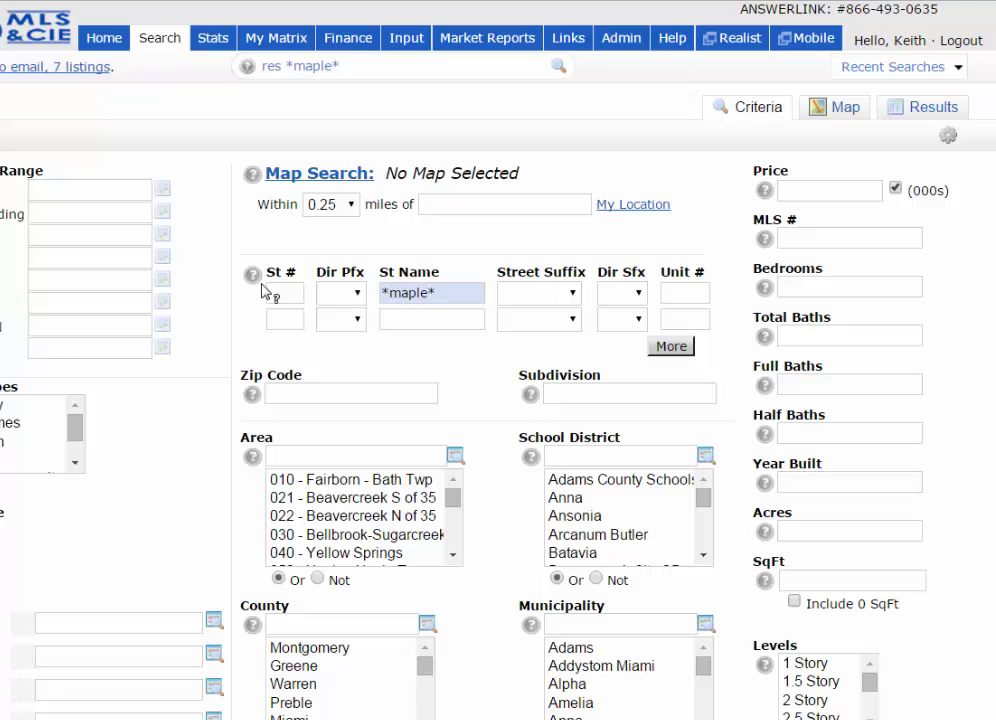
- Read the wildcard search tips in the St # help
mouse_move(255, 283)
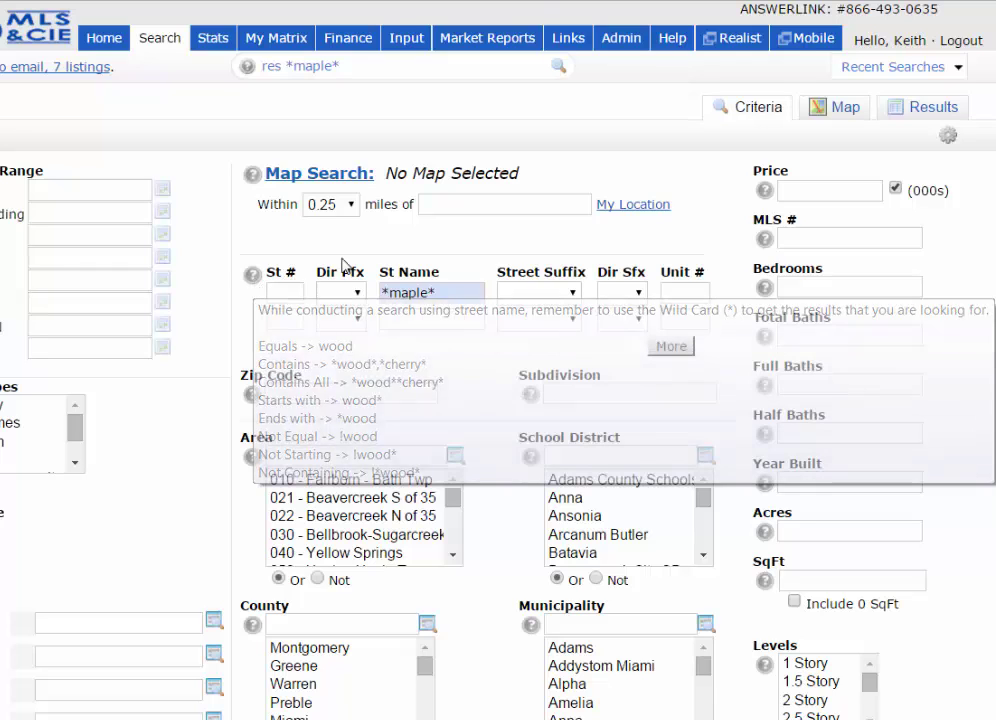
- Clear the *maple* street name and select 2 Car and Attached garage types
triple_click(373, 292)
key(BackSpace)
scroll(492, 500, down, 3)
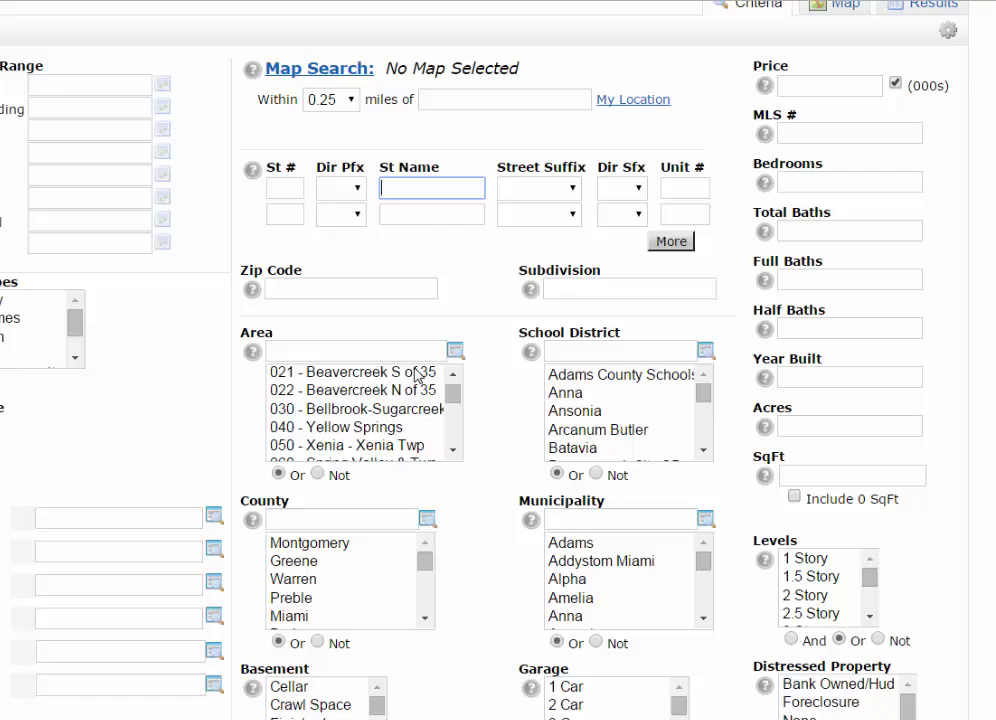
scroll(492, 515, down, 1)
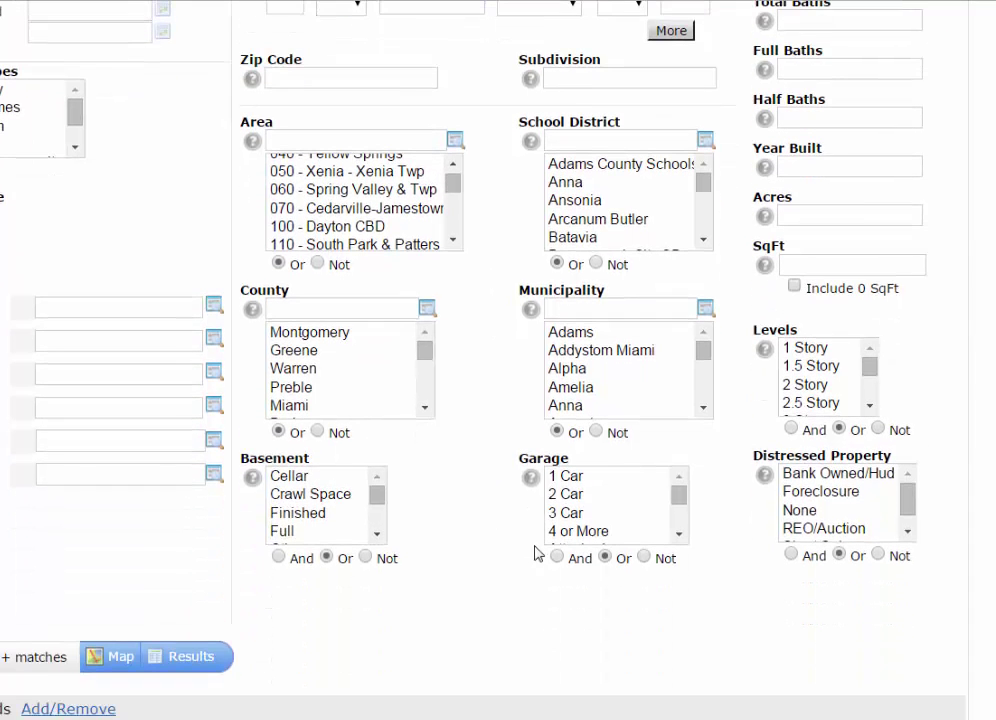
click(562, 494)
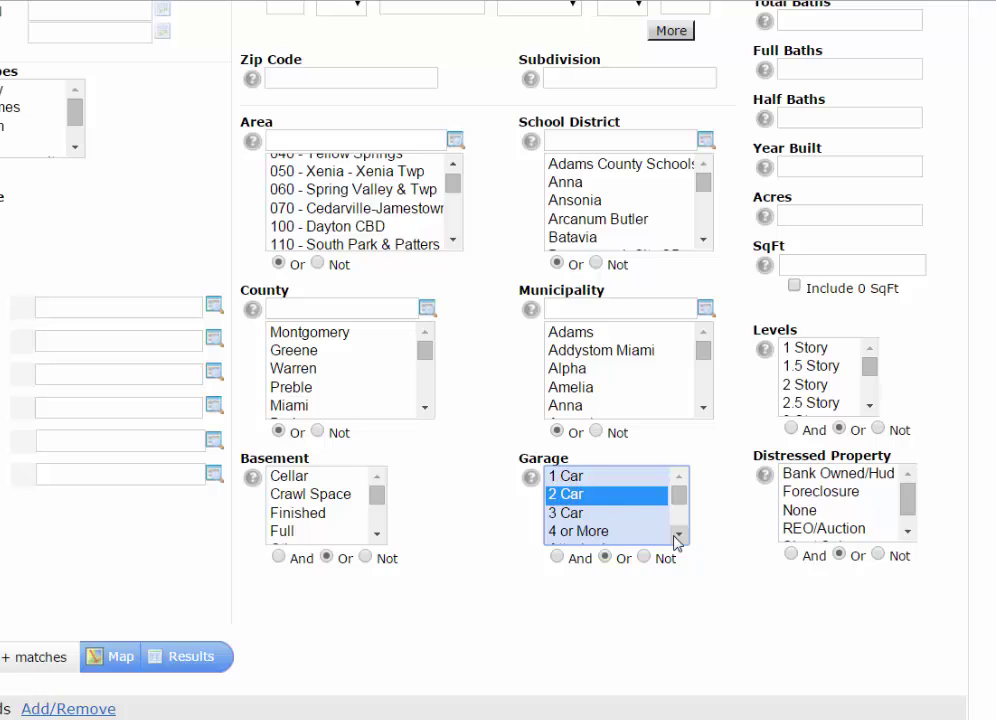
click(679, 534)
click(588, 512)
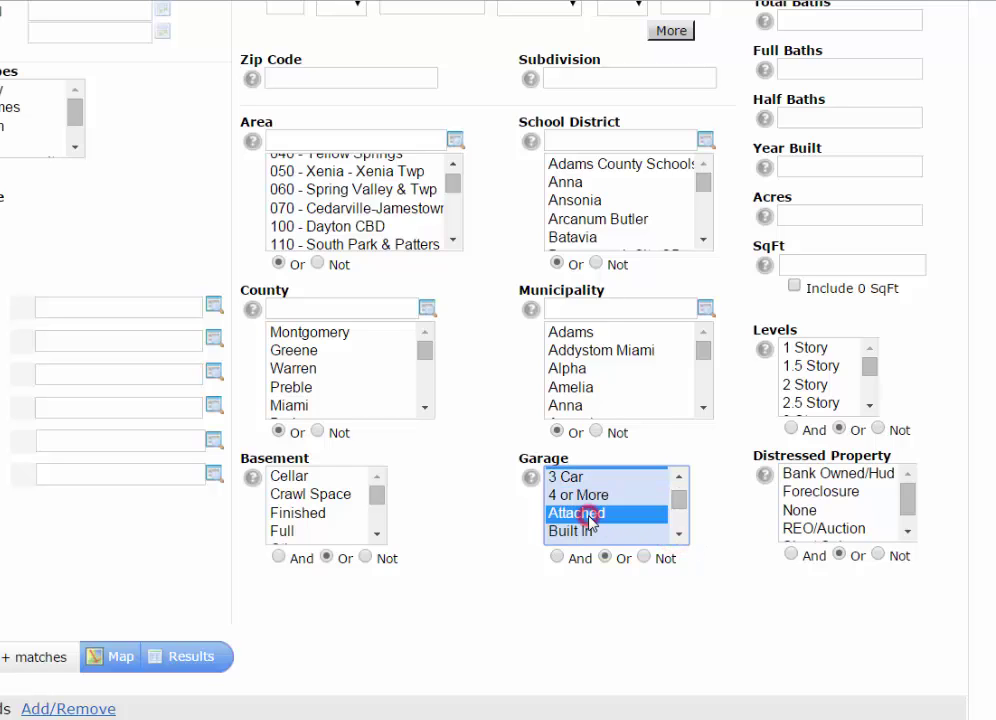
- Try And and Not garage logic, then set the Garage option back to Or
scroll(680, 512, up, 1)
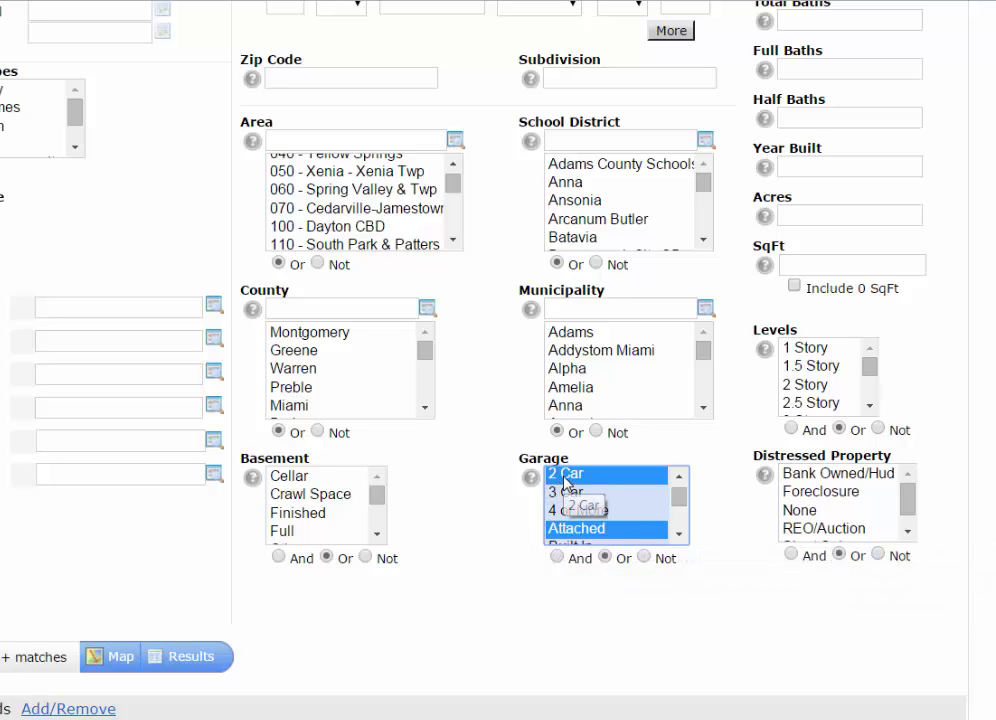
mouse_move(530, 494)
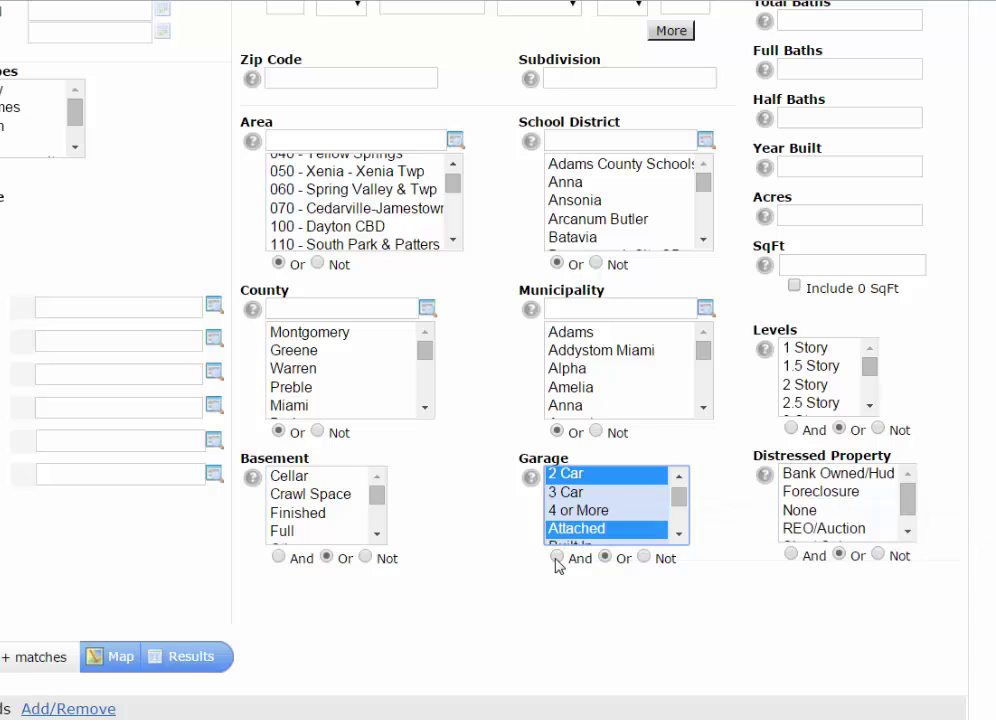
click(555, 559)
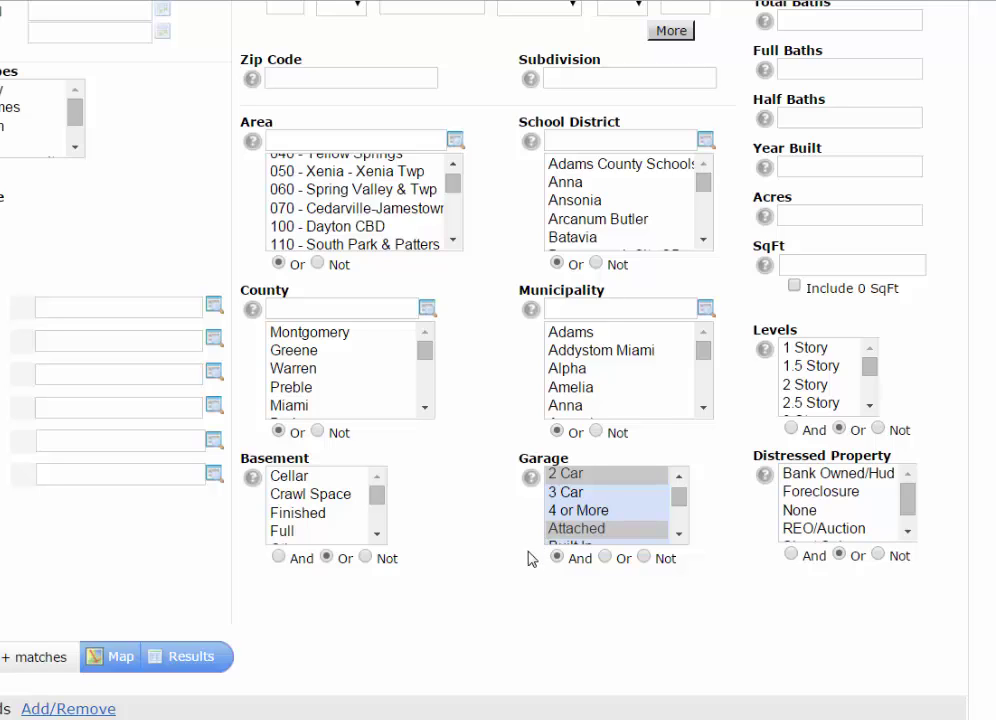
click(644, 557)
click(605, 558)
- Scroll down the search form to the Additional Fields section
scroll(505, 556, down, 2)
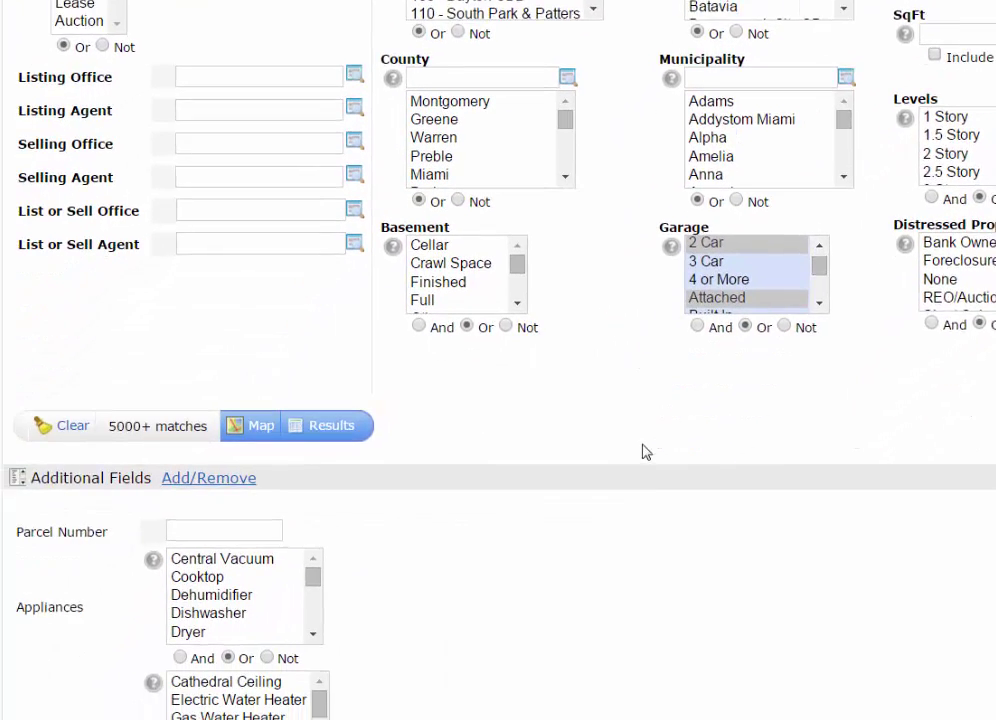
scroll(652, 444, down, 3)
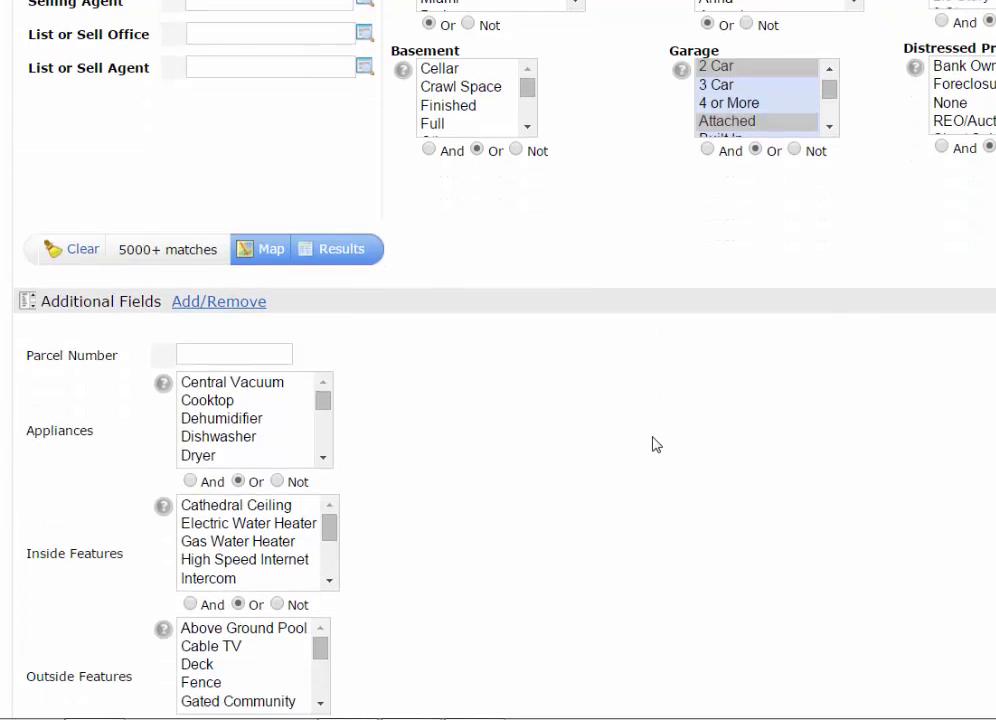
scroll(653, 444, down, 1)
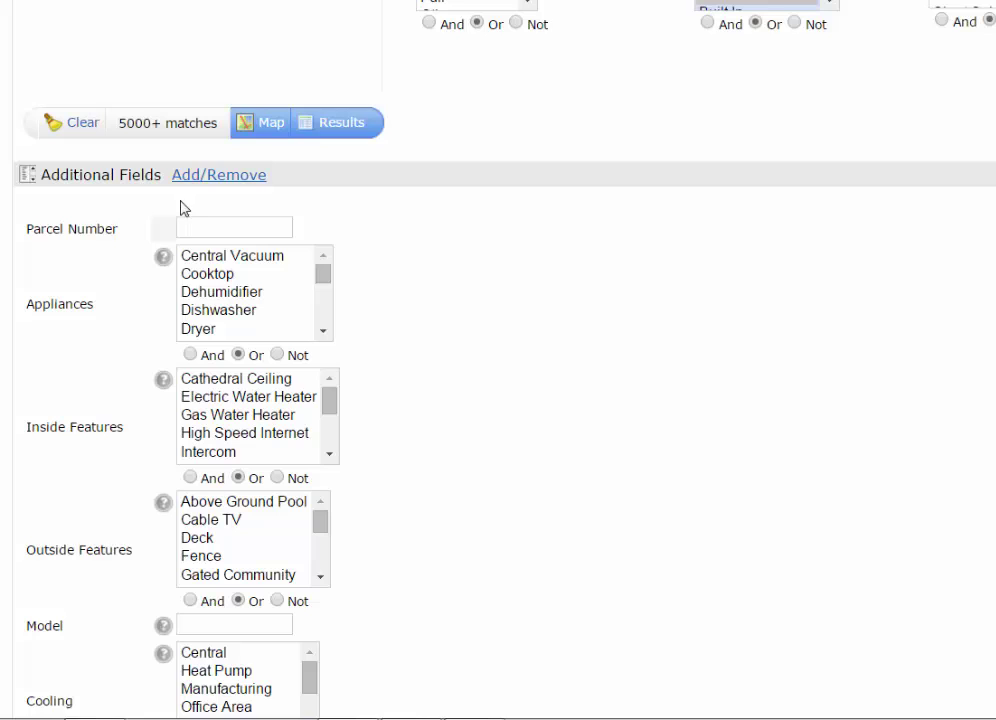
- Add the Occupancy field from Available Fields to the Frequently Used Fields
click(204, 180)
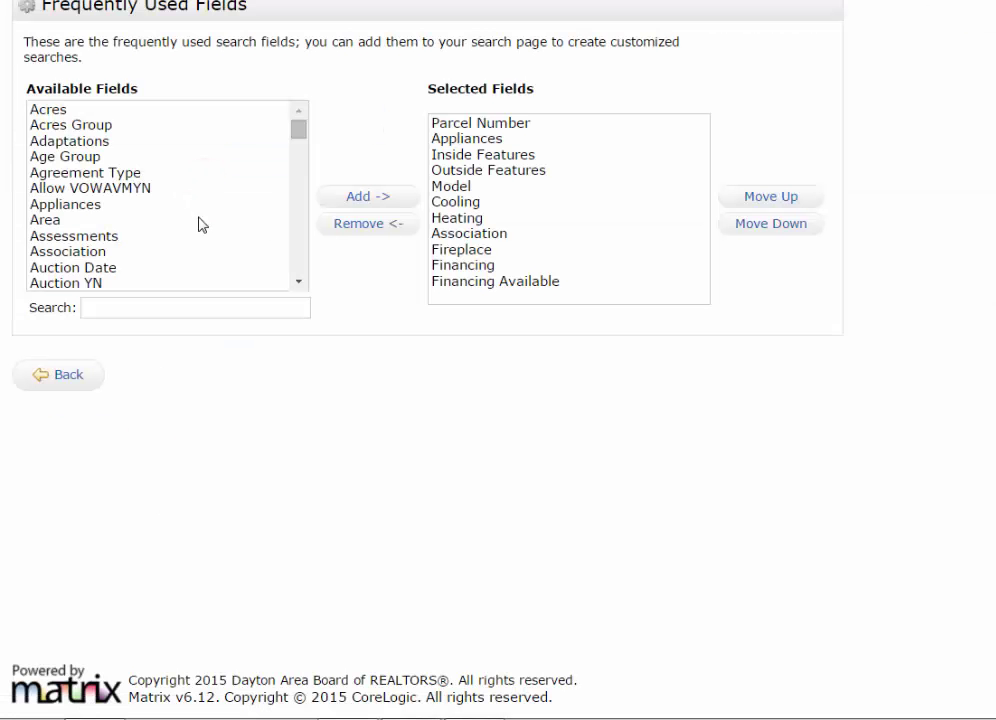
click(200, 316)
click(299, 283)
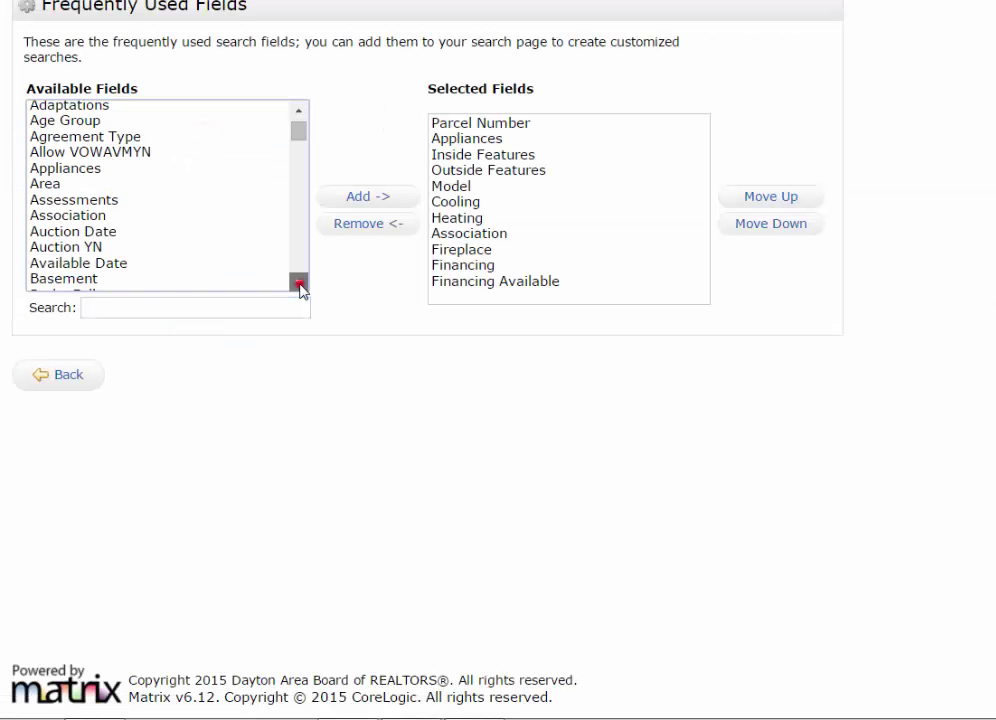
drag(299, 285, 299, 285)
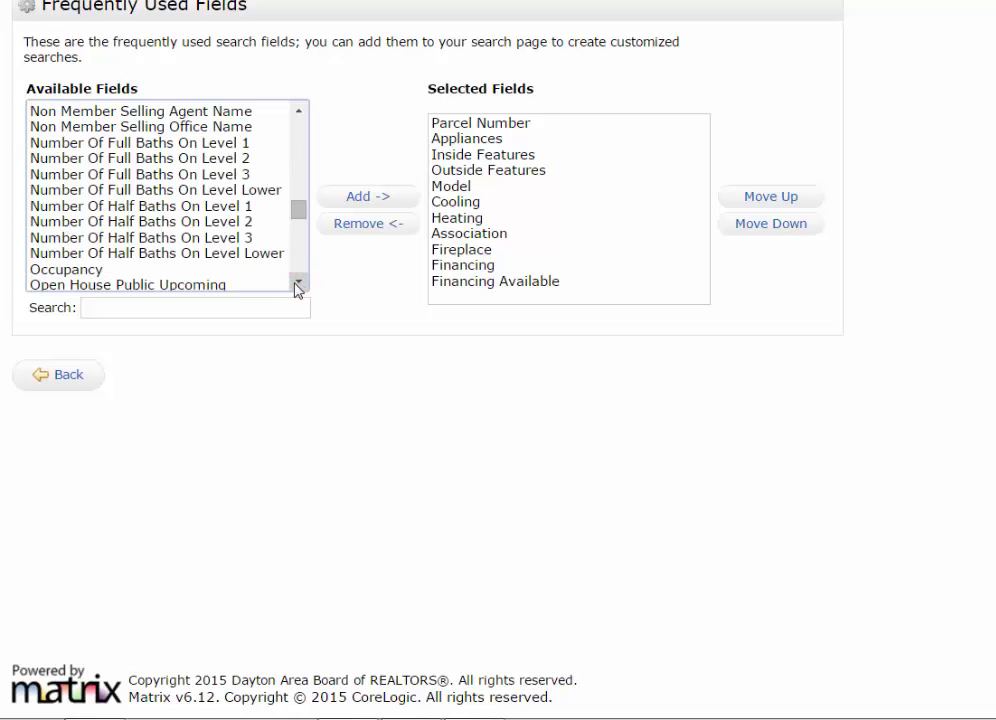
click(66, 270)
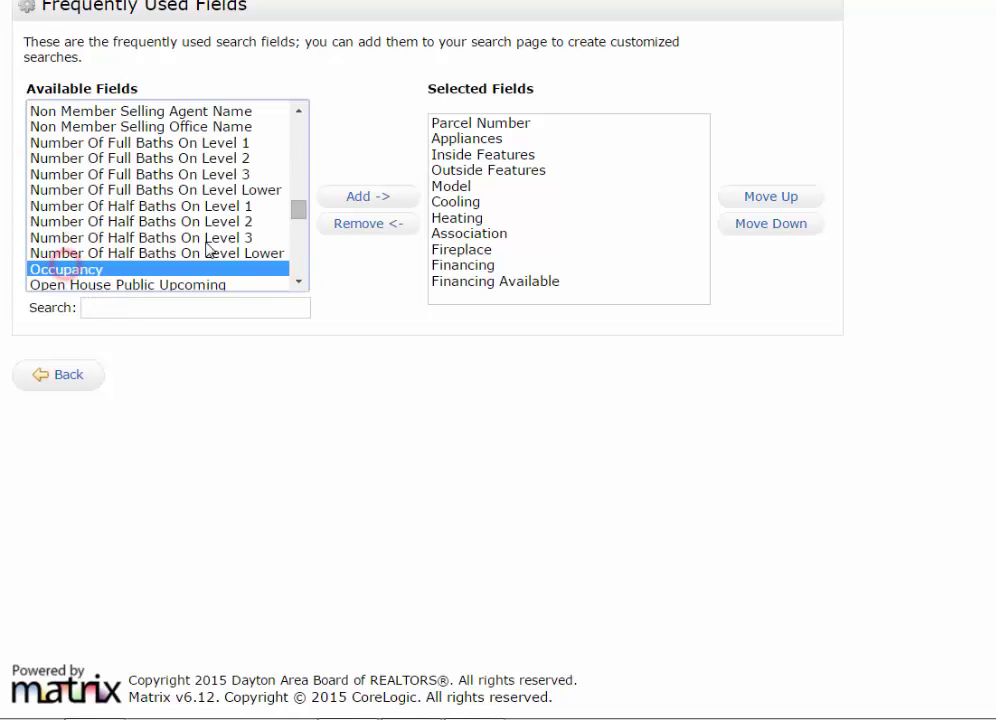
click(362, 199)
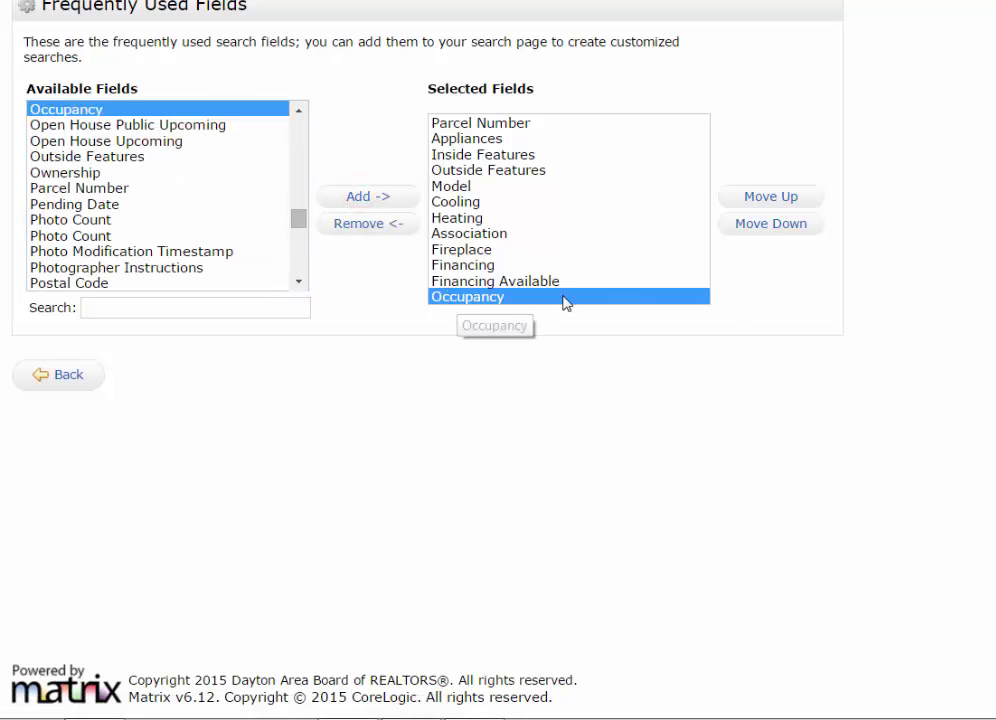
- Move Occupancy up to just below Appliances and go back to the Residential search
click(767, 199)
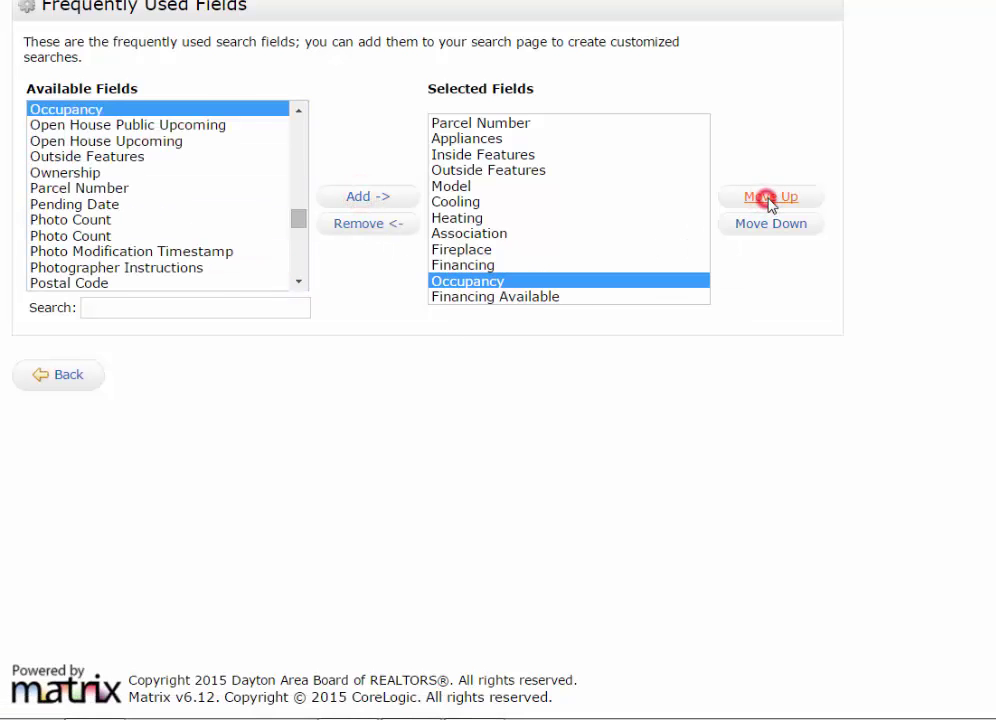
click(768, 199)
click(768, 199)
click(768, 199)
click(768, 199)
click(768, 199)
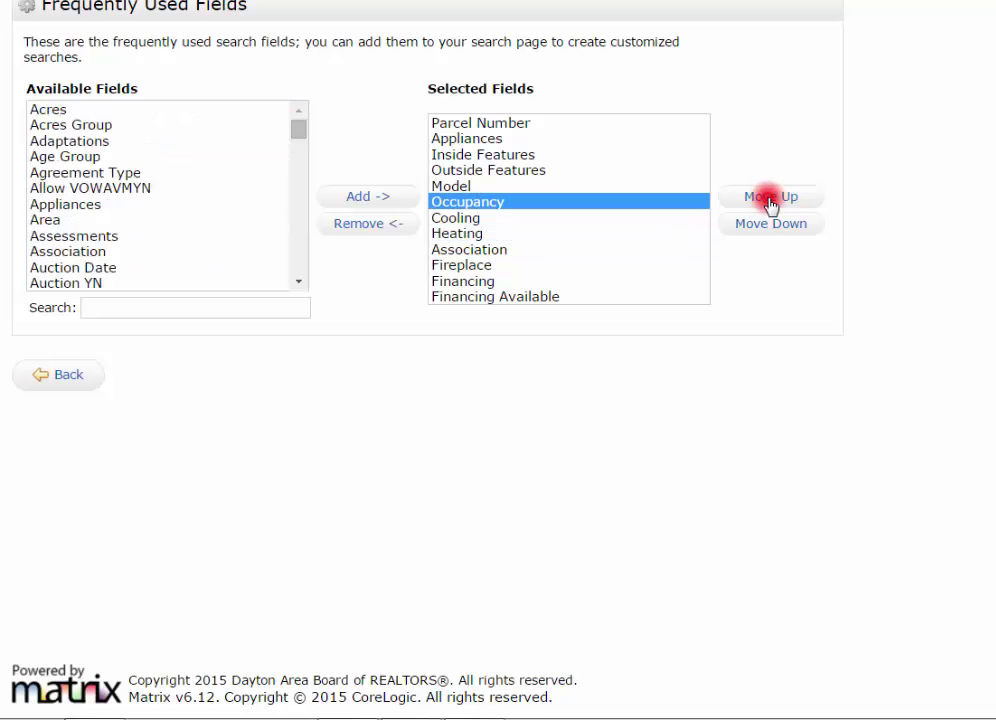
click(768, 199)
click(768, 199)
click(768, 199)
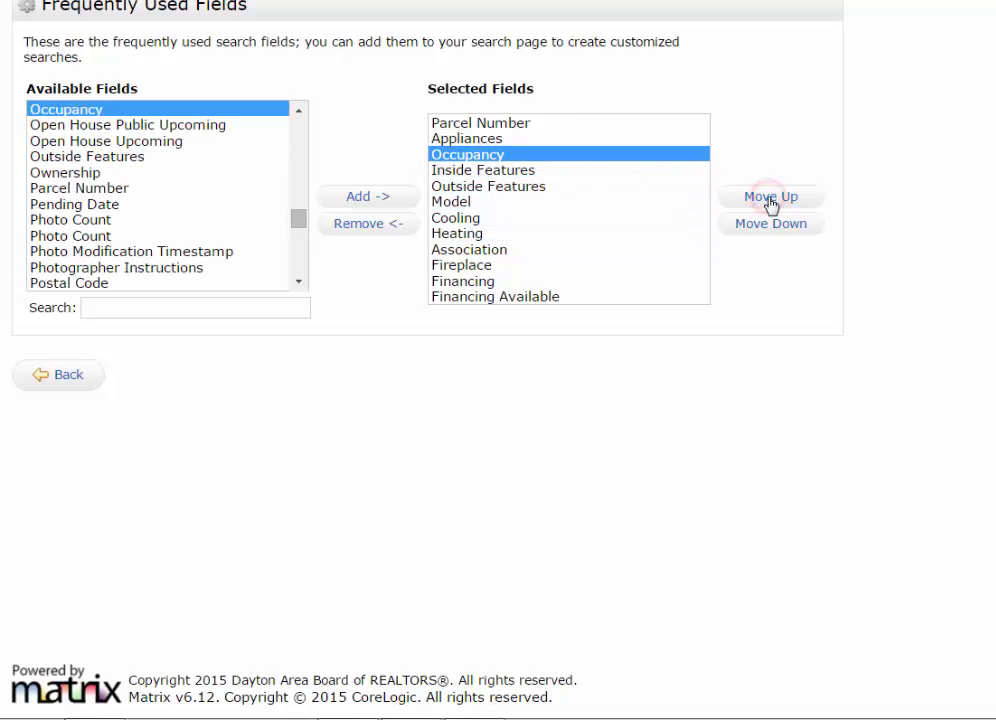
click(62, 378)
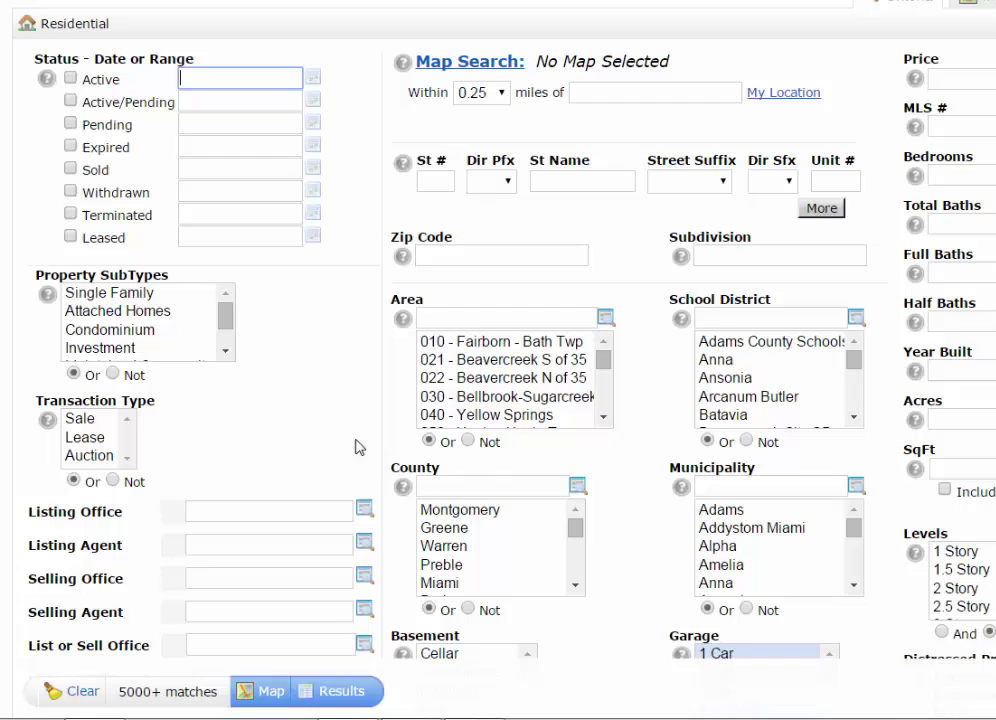
scroll(358, 447, down, 7)
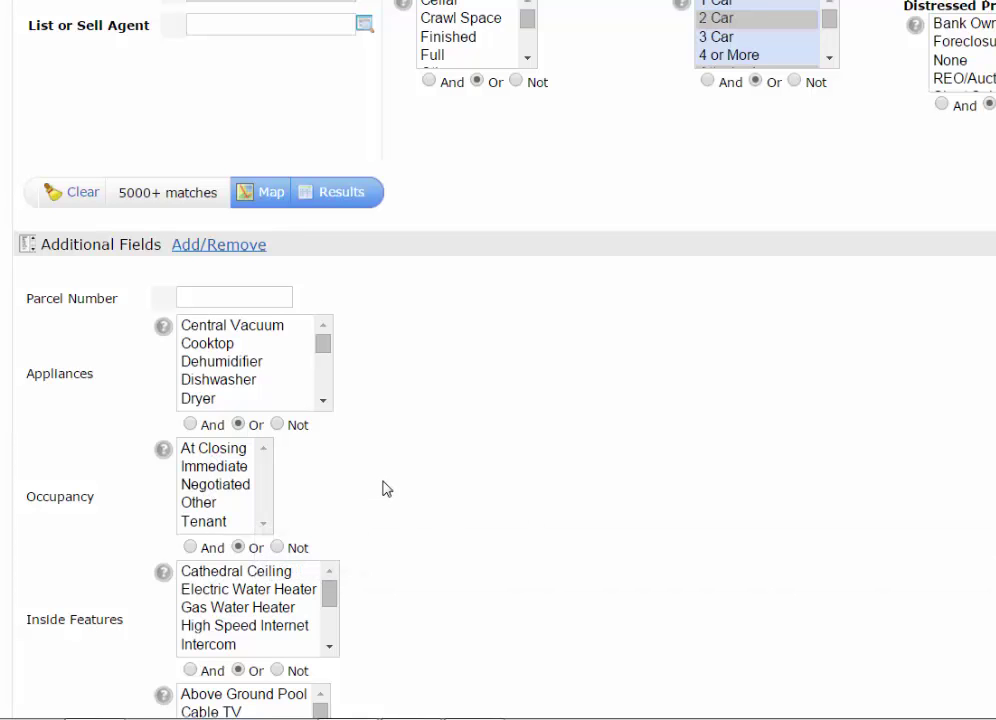
scroll(383, 489, up, 4)
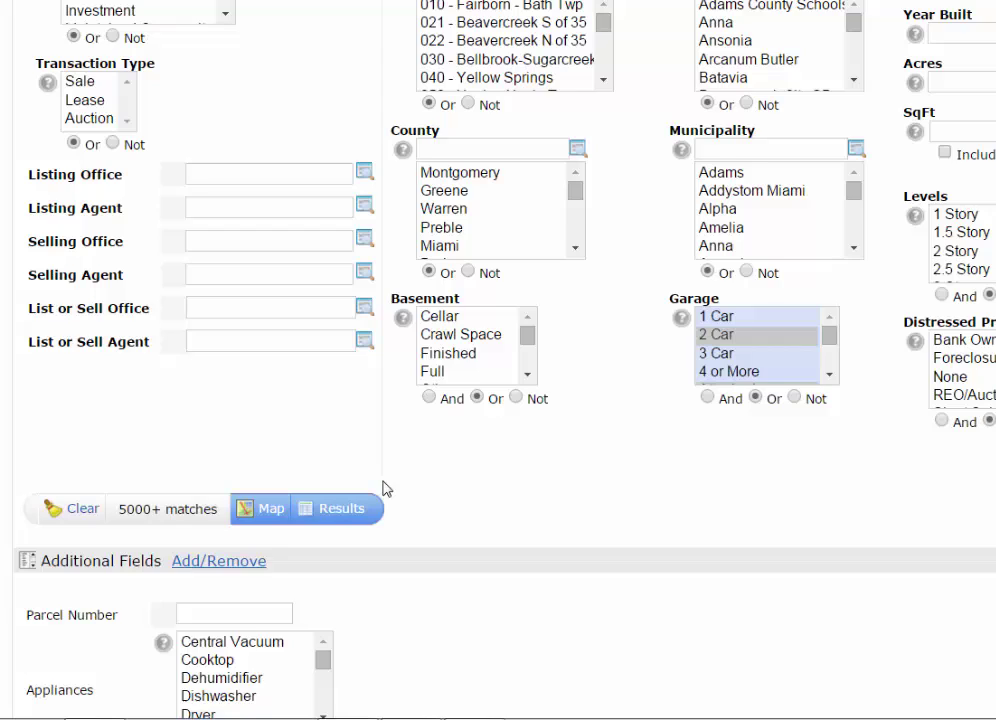
scroll(383, 489, up, 4)
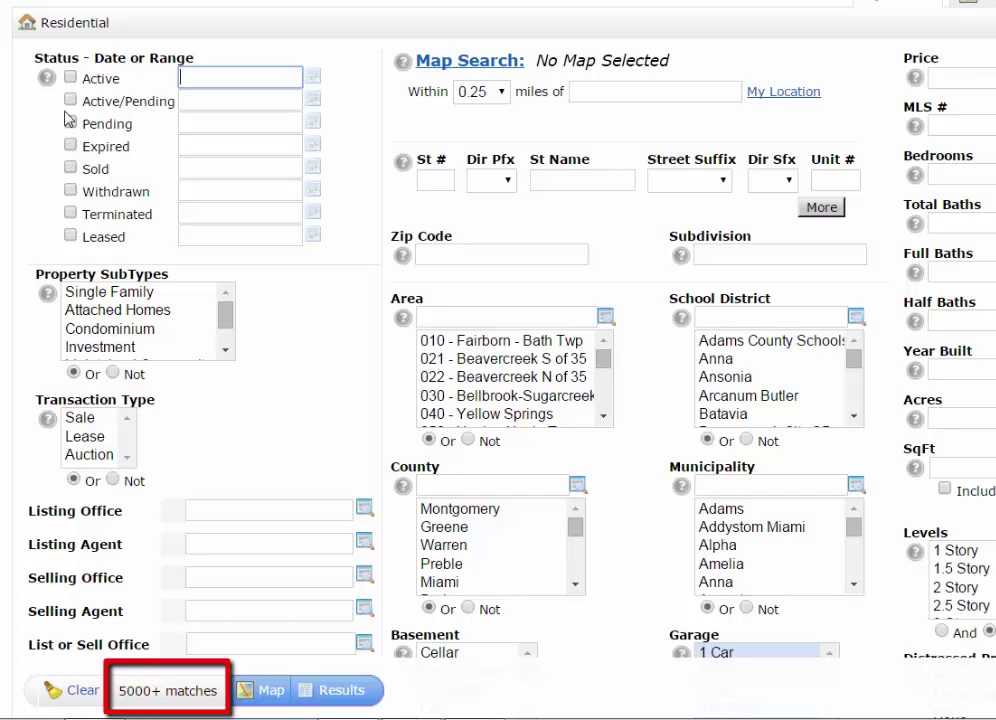
- Limit the search to Active Single Family listings in 010 - Fairborn - Bath Twp
click(70, 76)
click(95, 292)
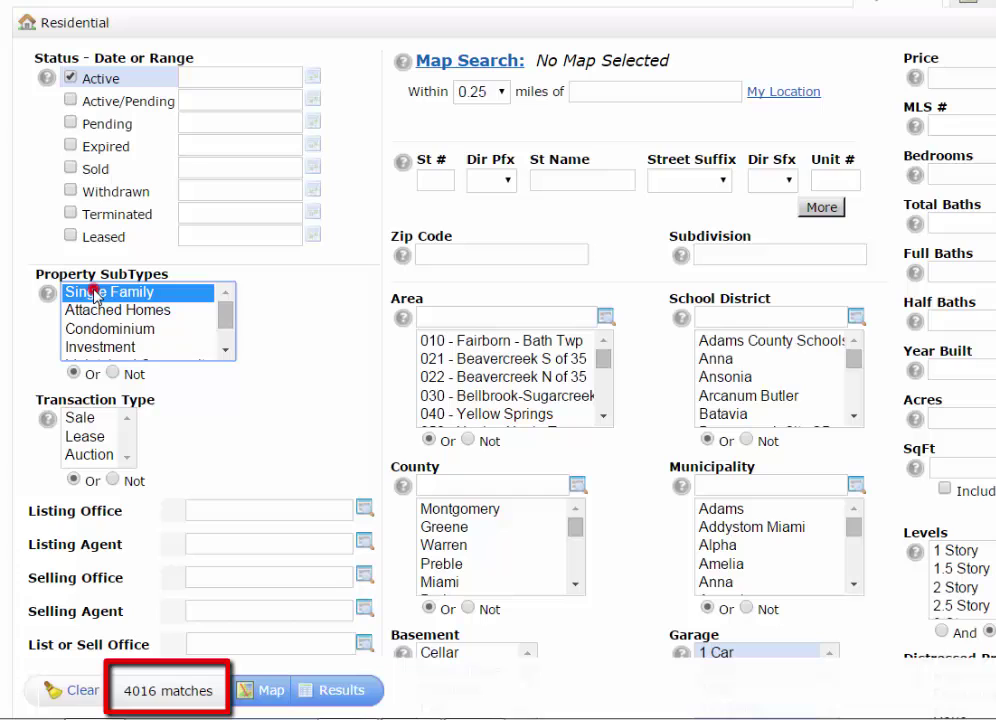
click(452, 341)
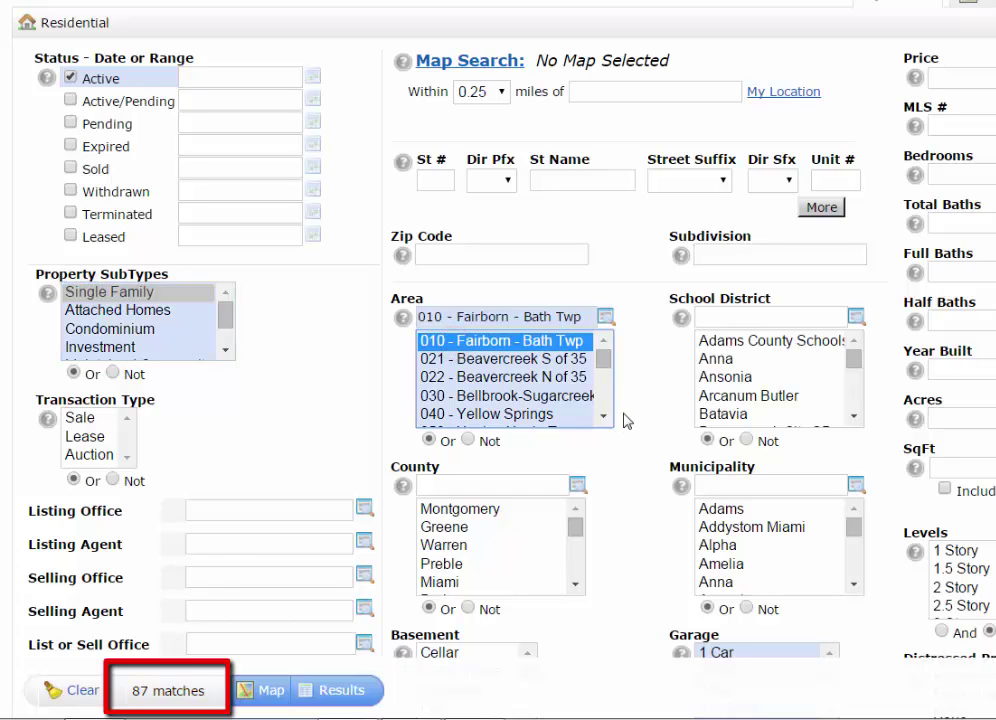
- Set Bedrooms to 3 and clear the mistyped Total Baths value
click(949, 175)
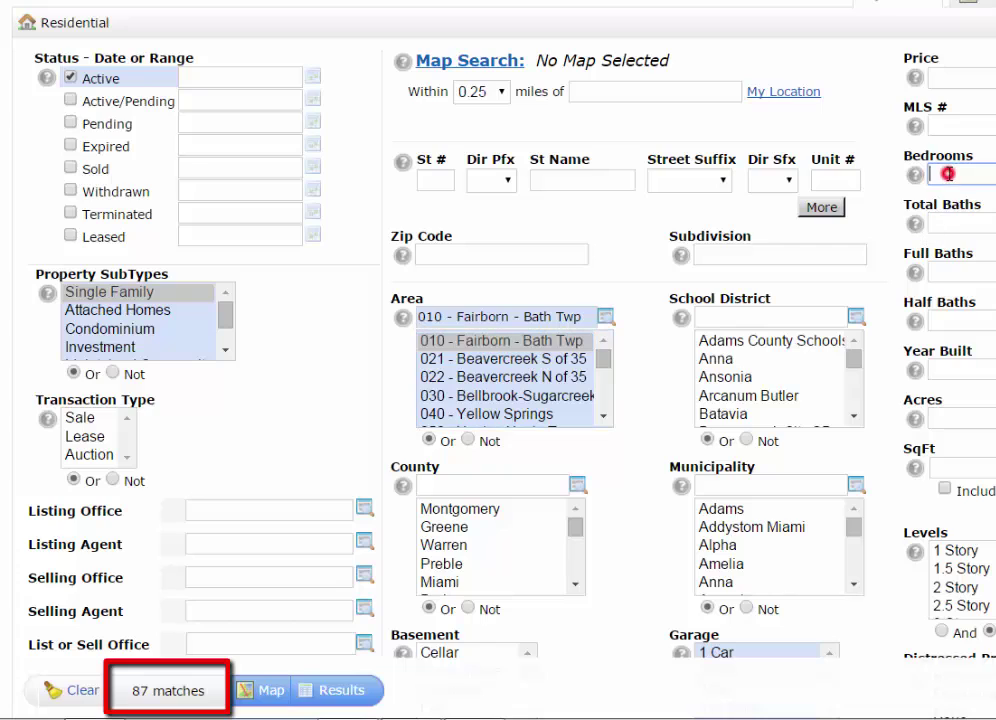
text(3)
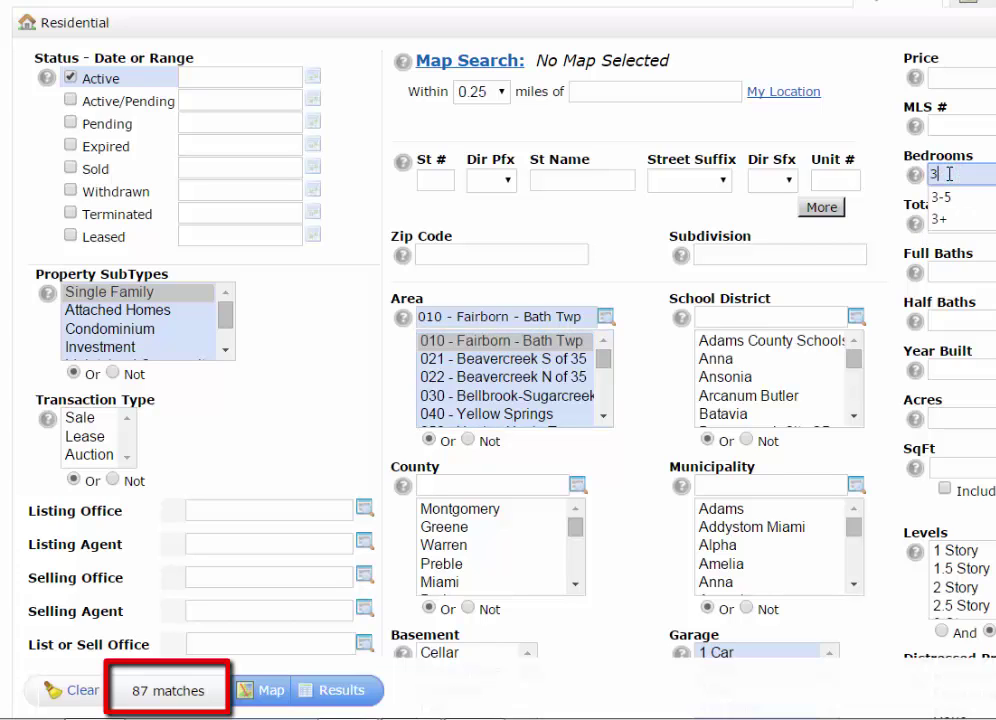
key(Tab)
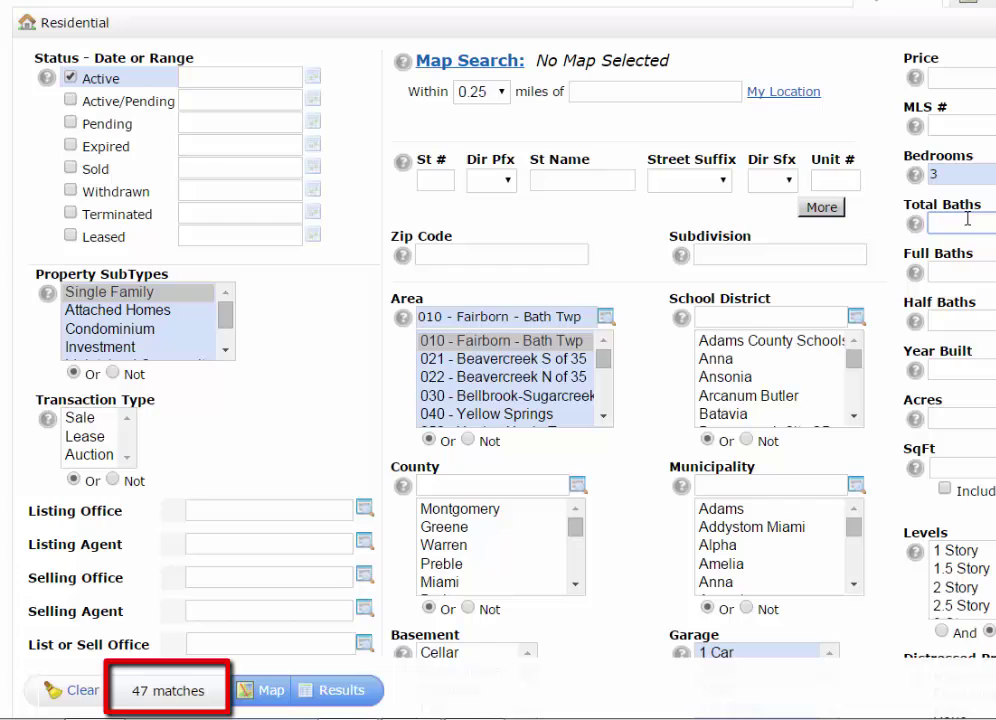
text(33)
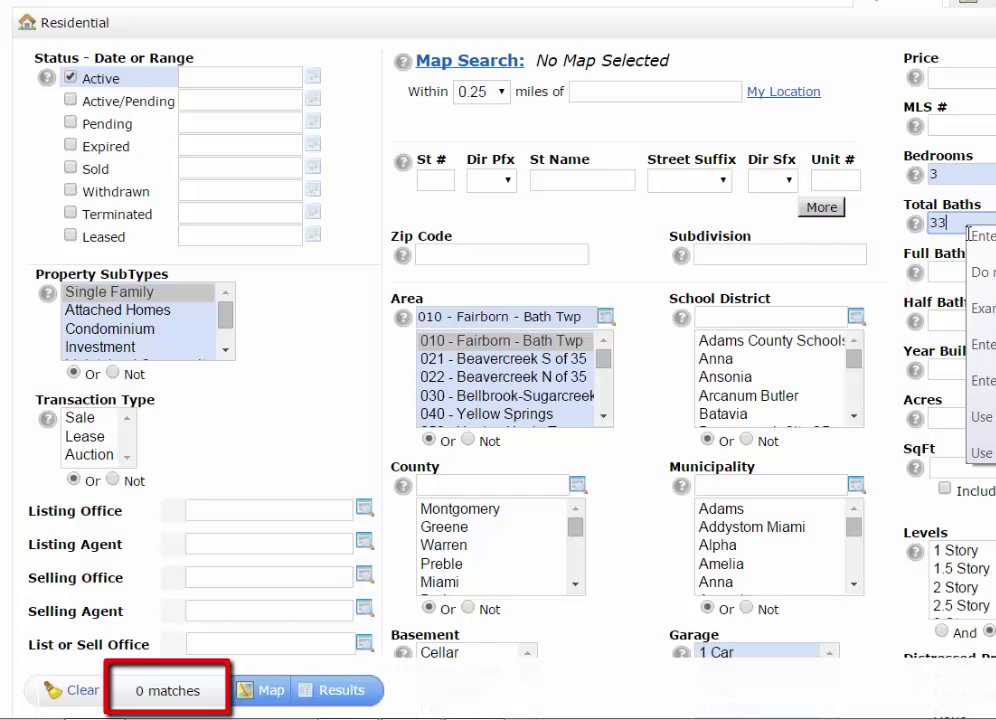
key(BackSpace)
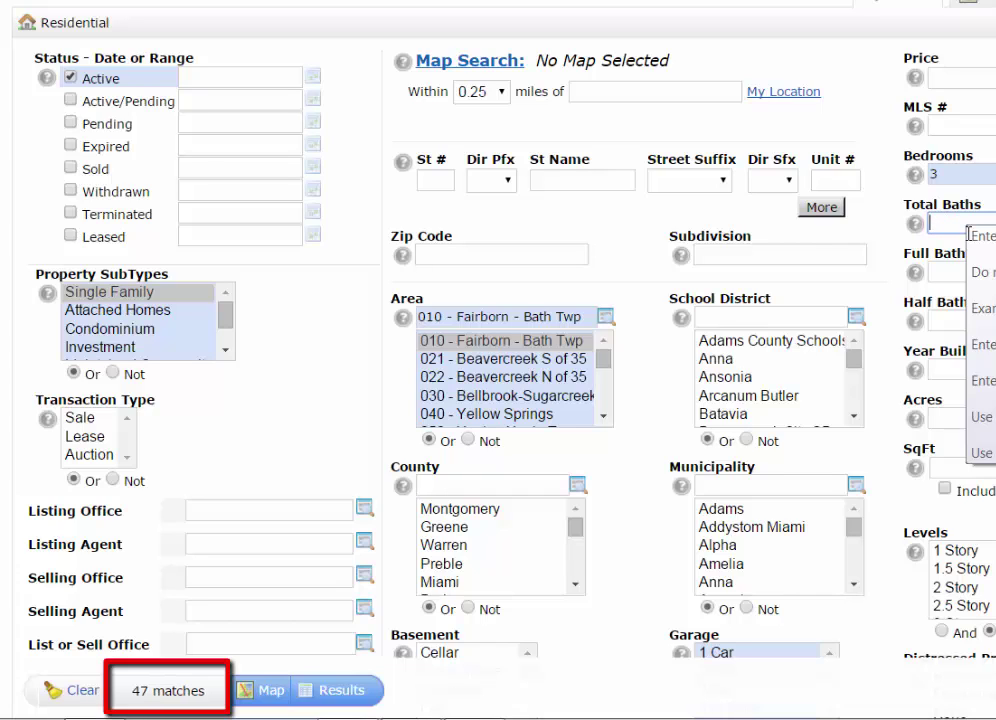